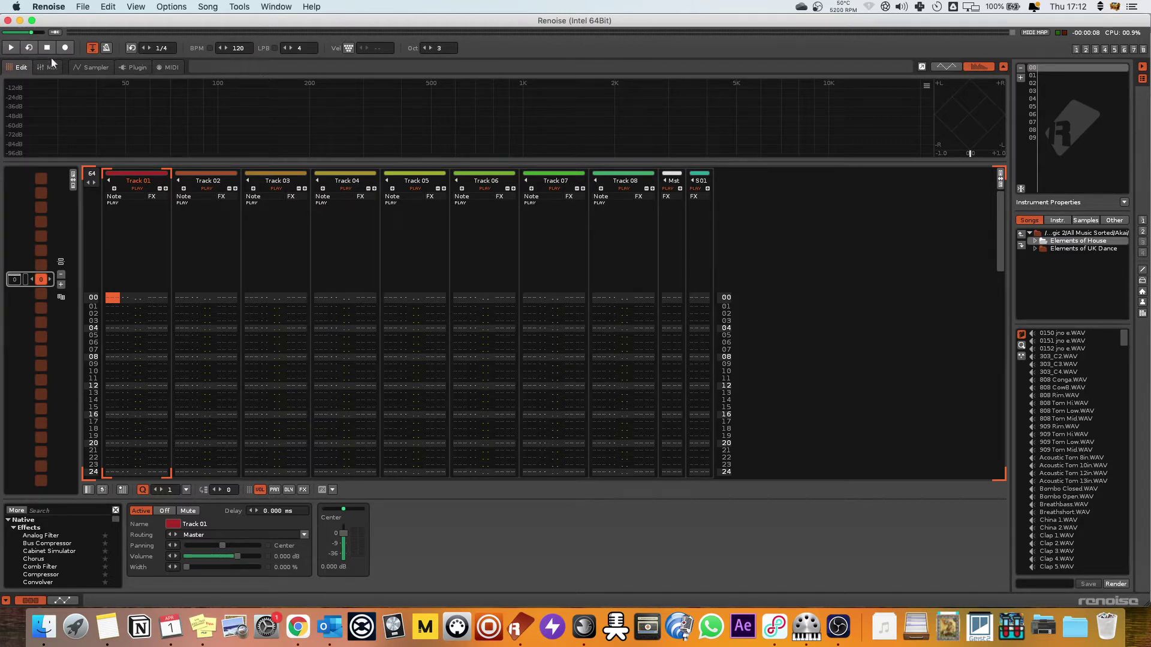
# Load the Fj_95_Cm_Grand_Piano_Jazz sample into the sampler and insert a slice marker at its start.
pyautogui.click(101, 72)
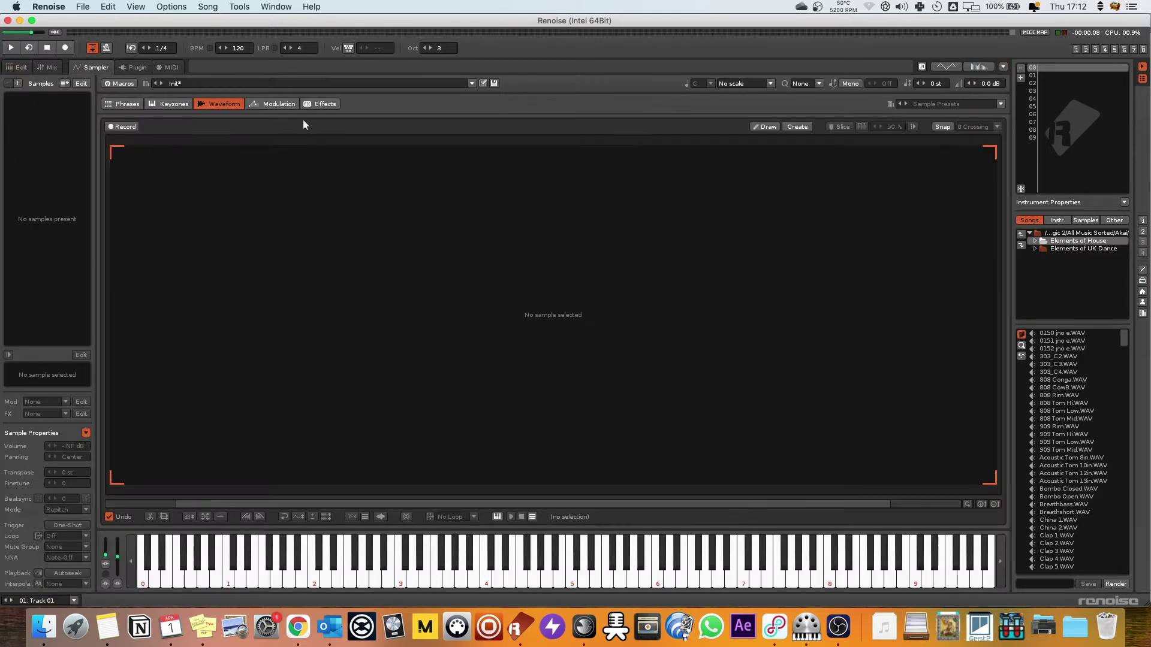
pyautogui.moveTo(694, 299)
pyautogui.mouseDown()
pyautogui.moveTo(655, 609)
pyautogui.moveTo(522, 600)
pyautogui.moveTo(118, 232)
pyautogui.mouseUp()
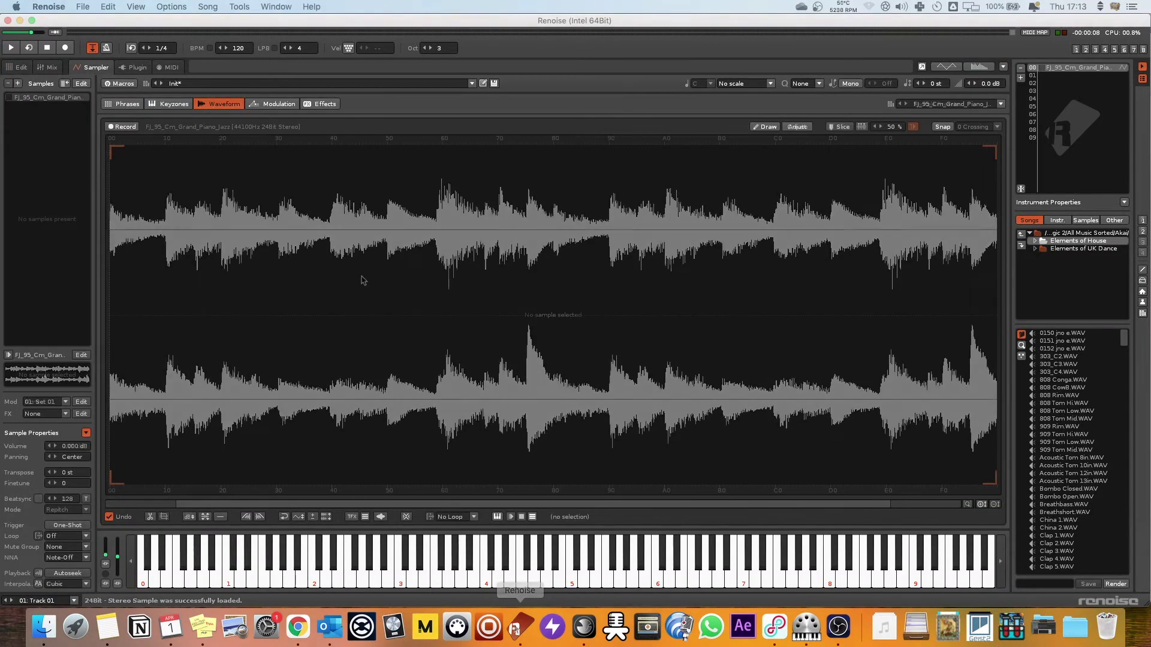
pyautogui.click(129, 245)
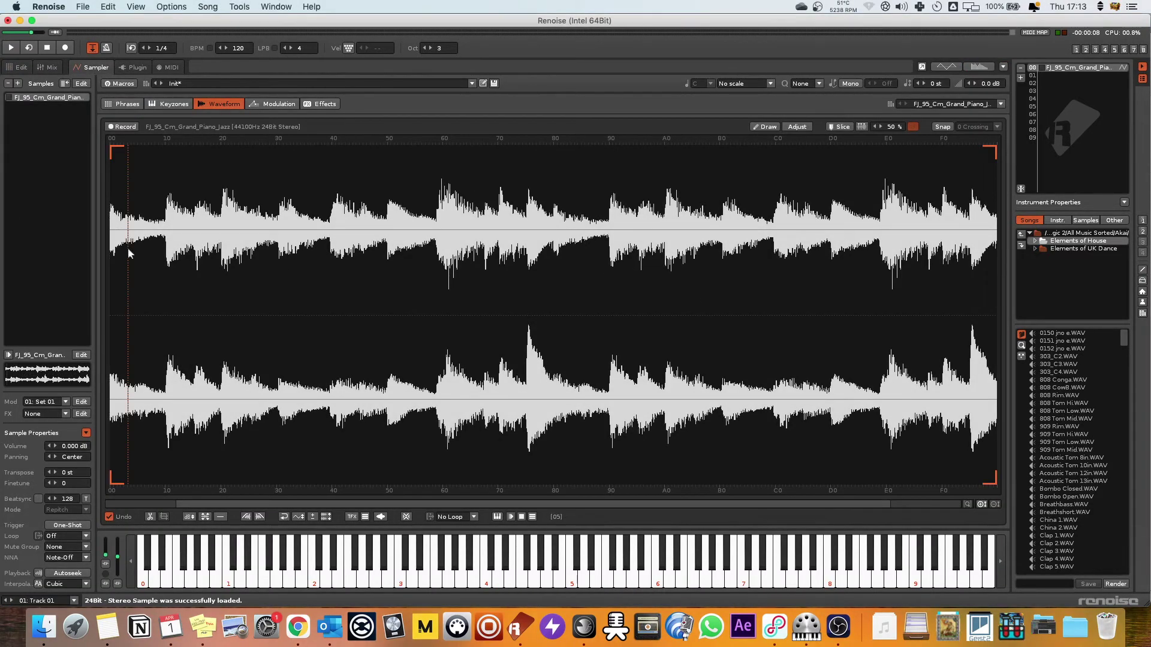
pyautogui.press('Insert')
# Insert six more slice markers on the next six chord hits of the piano sample, up to the loud hit before the middle.
pyautogui.click(165, 242)
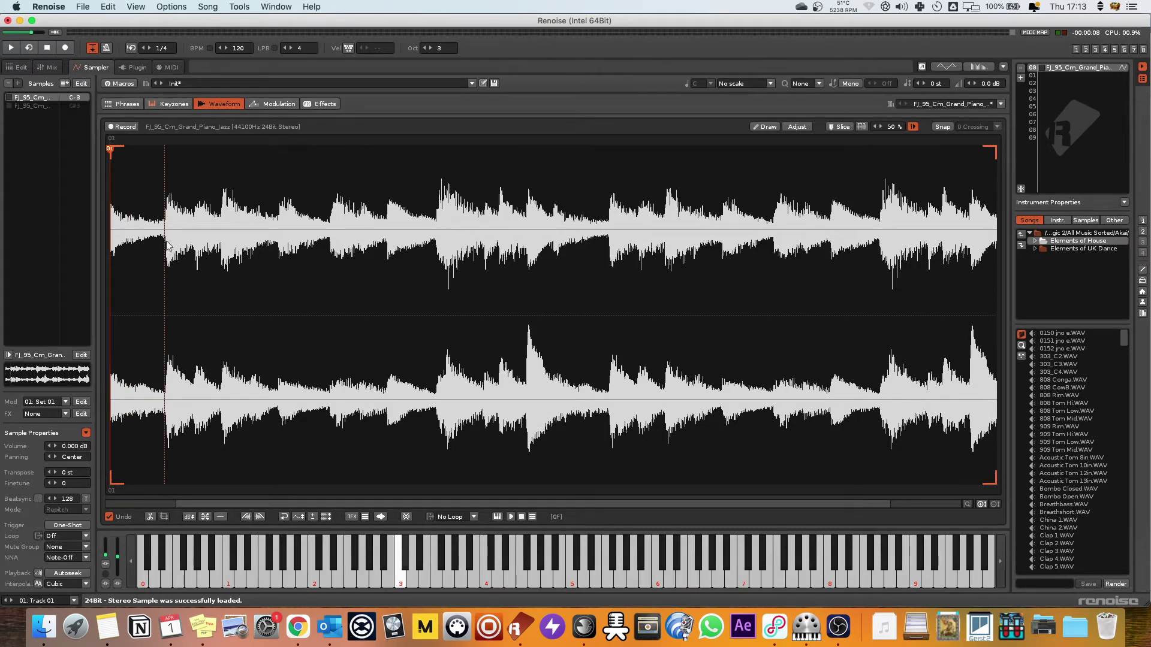
pyautogui.press('Insert')
pyautogui.click(221, 233)
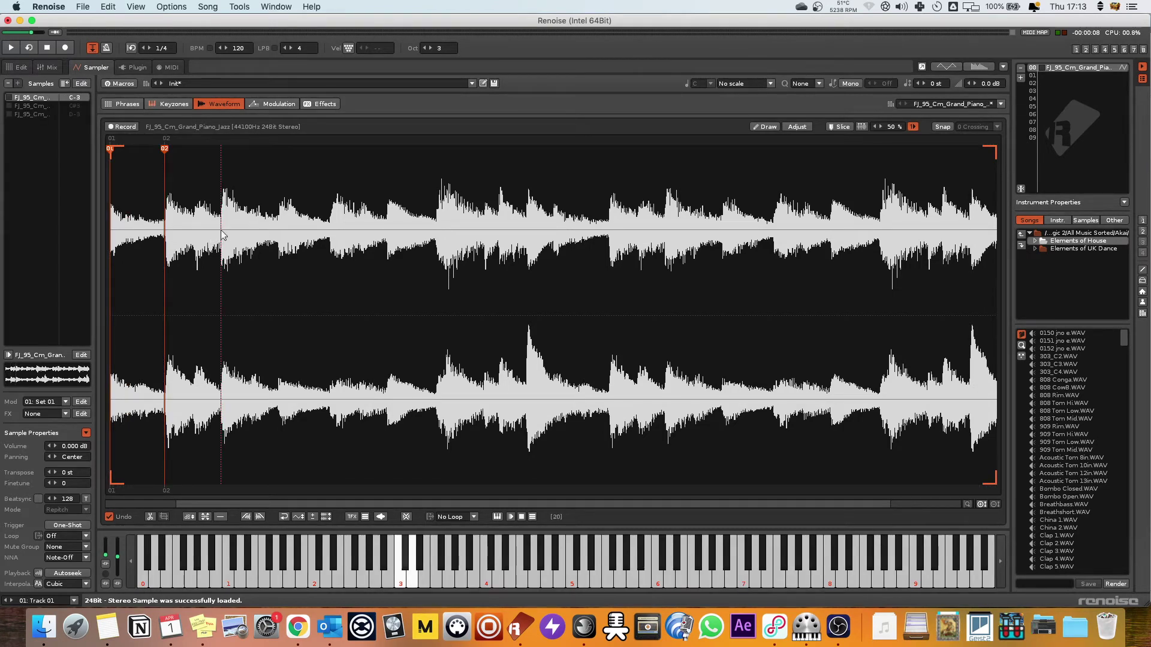
pyautogui.press('Insert')
pyautogui.click(279, 234)
pyautogui.press('Insert')
pyautogui.click(330, 234)
pyautogui.press('Insert')
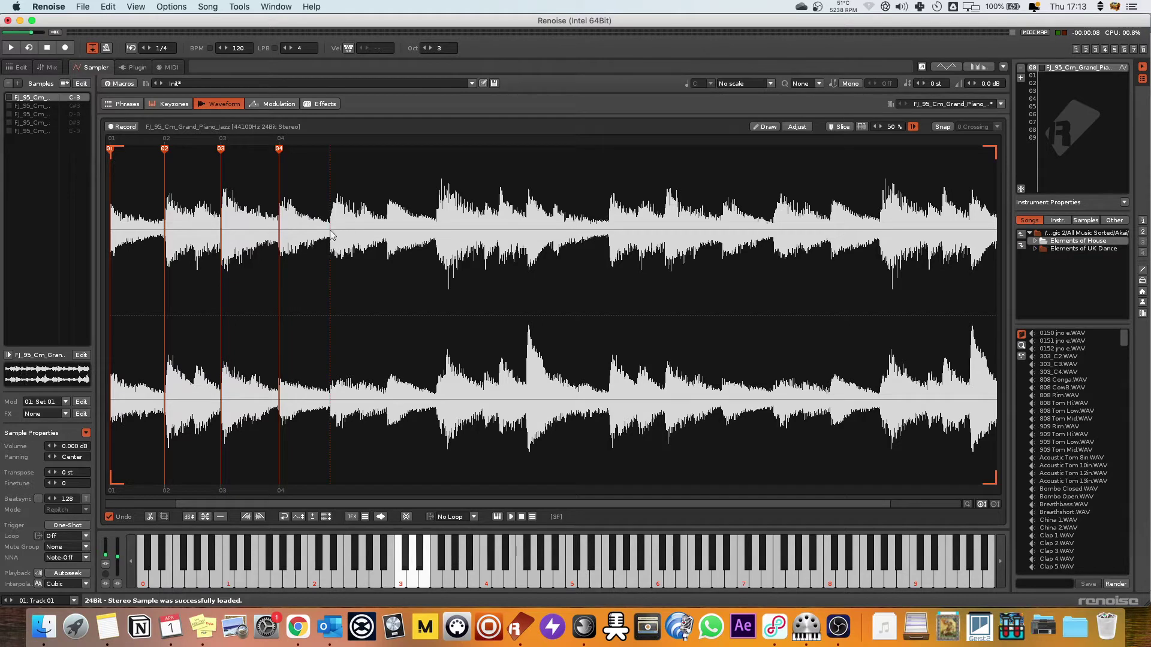
pyautogui.click(387, 231)
pyautogui.press('Insert')
pyautogui.click(437, 236)
pyautogui.press('Insert')
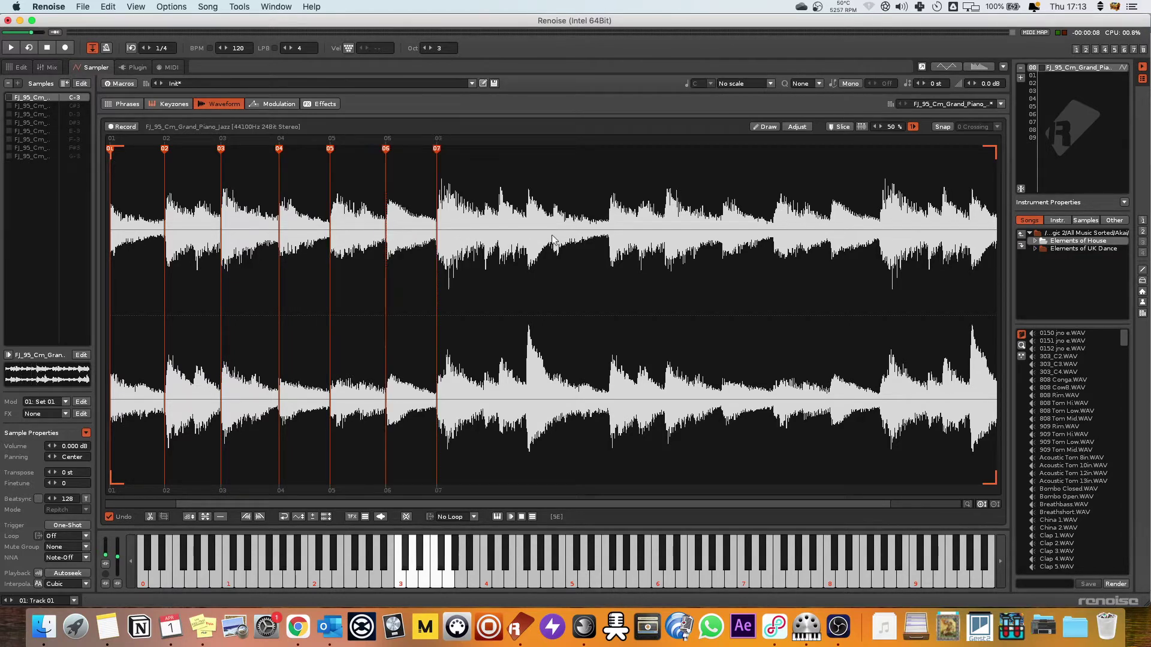
# Insert six slice markers on the main hits in the rest of the piano sample, including the sharp peak near the middle.
pyautogui.click(500, 237)
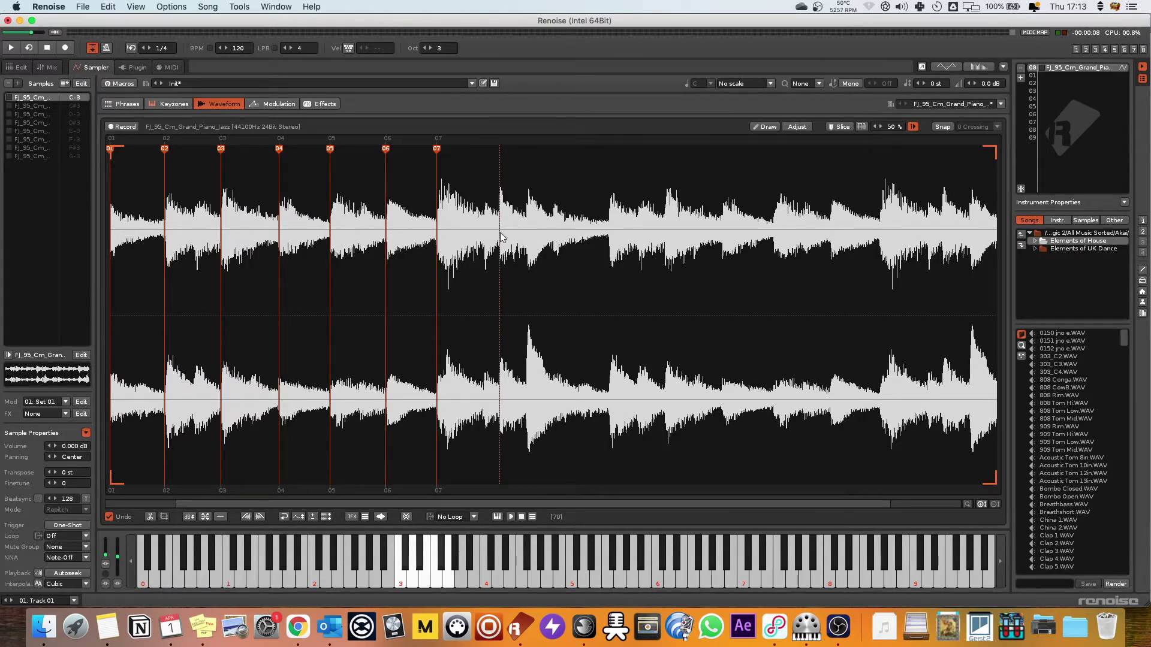
pyautogui.press('Insert')
pyautogui.click(609, 235)
pyautogui.press('Insert')
pyautogui.click(664, 240)
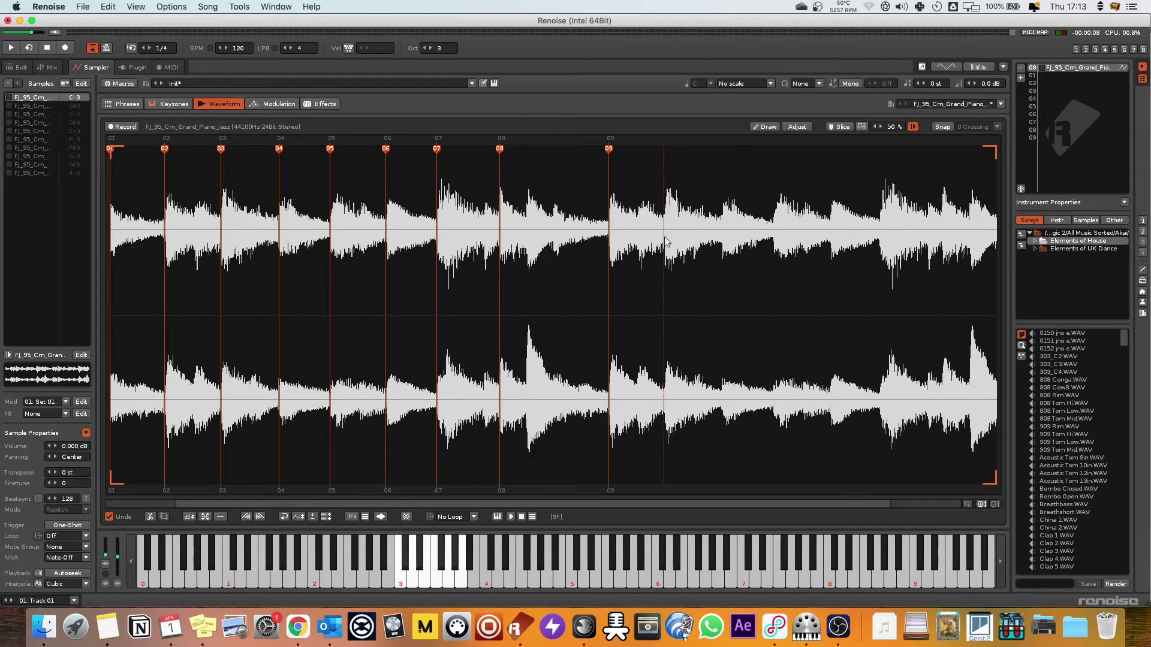
pyautogui.press('Insert')
pyautogui.click(774, 239)
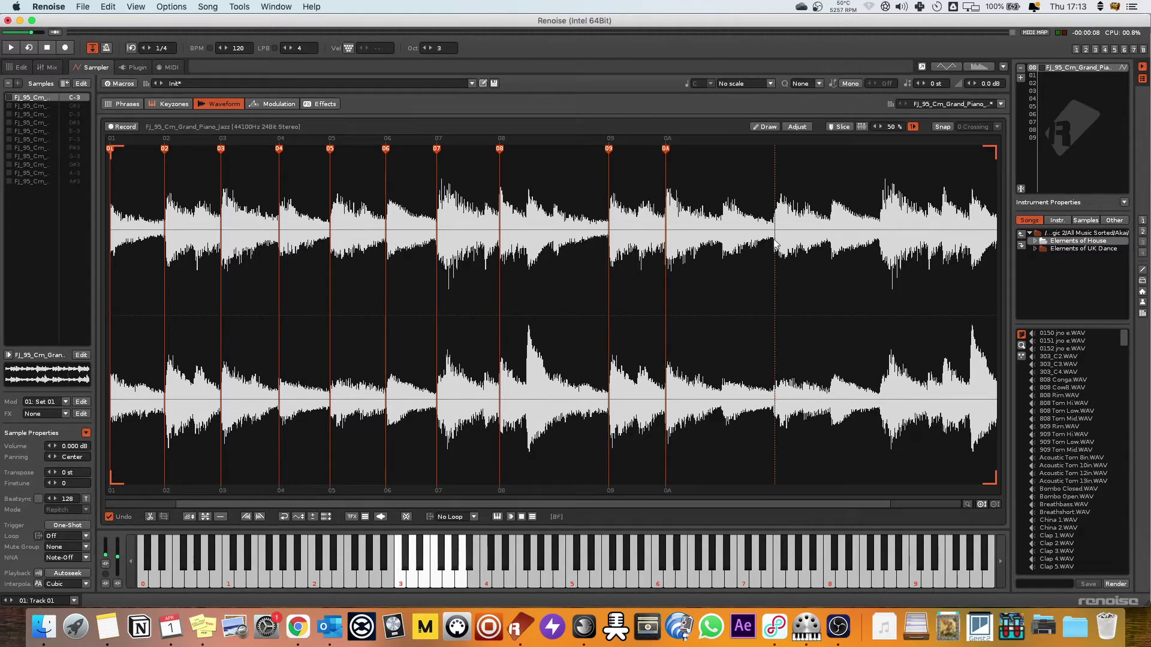
pyautogui.press('Insert')
pyautogui.click(879, 235)
pyautogui.press('Insert')
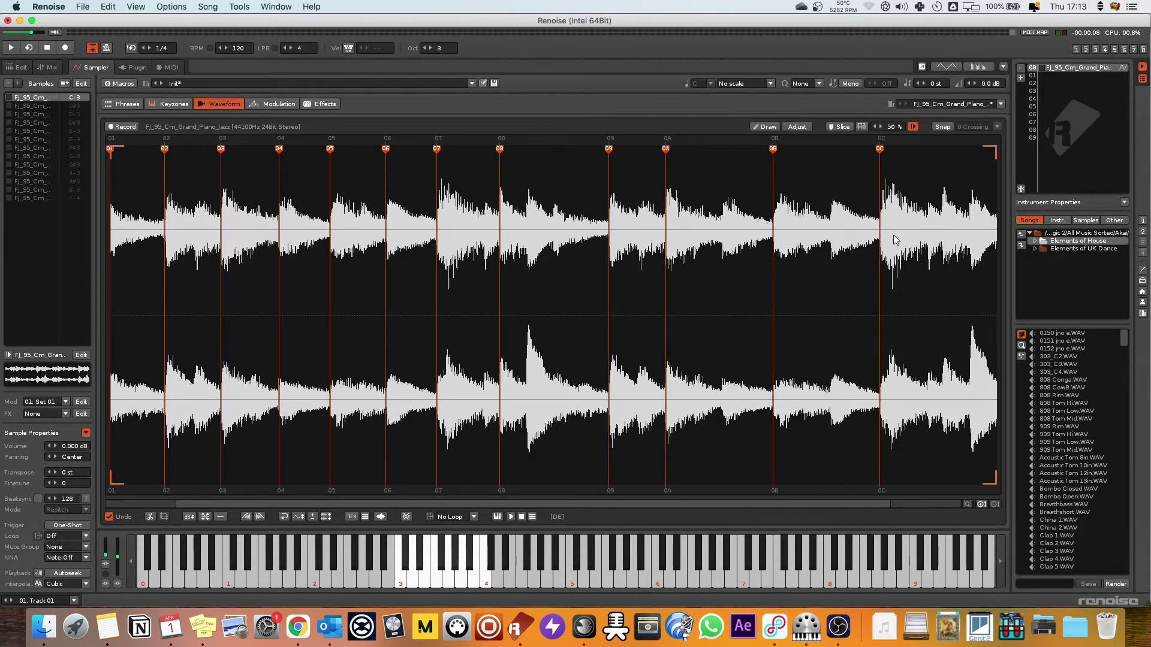
pyautogui.click(527, 235)
pyautogui.press('Insert')
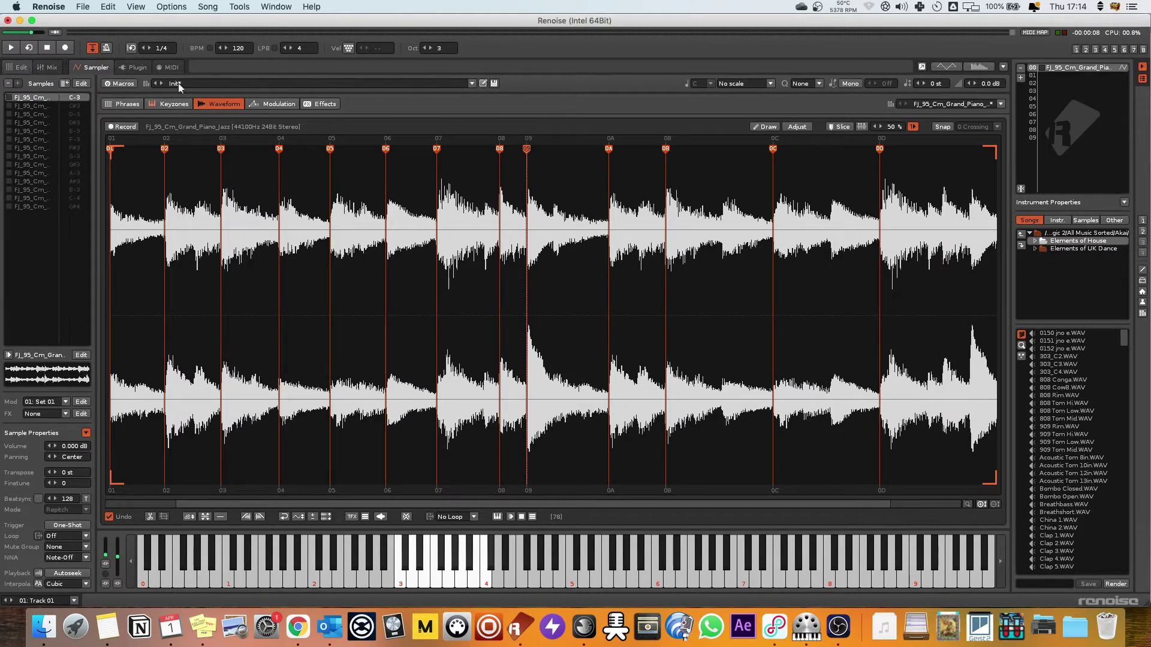
# Add an LFO device to the pitch modulation of Set 01.
pyautogui.click(274, 104)
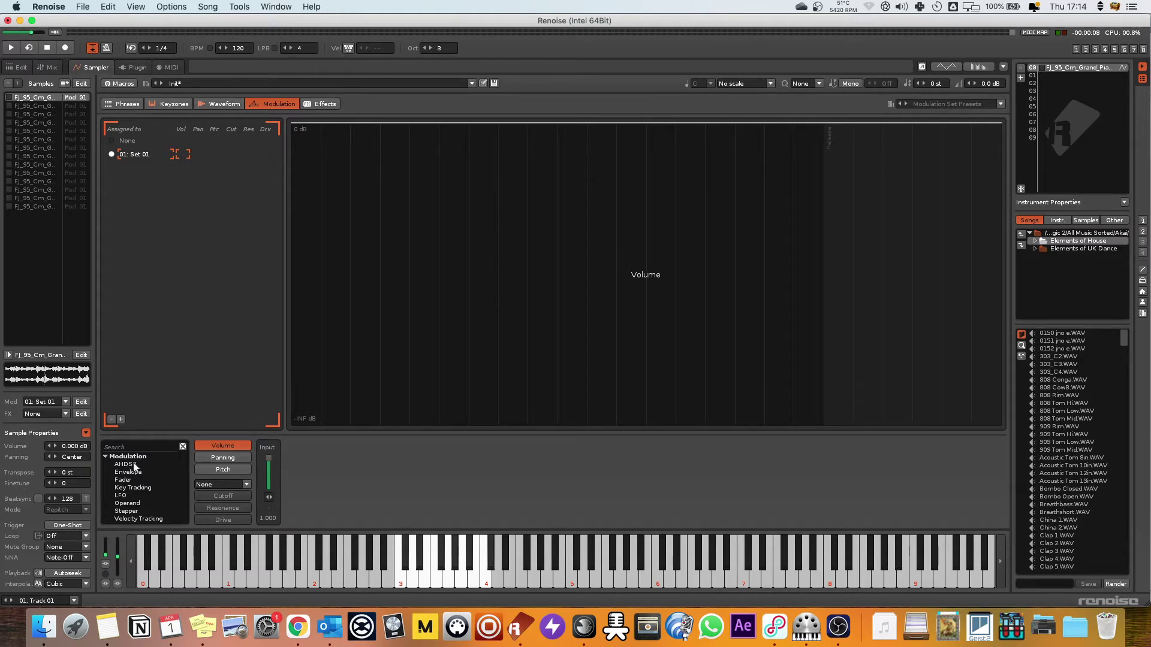
pyautogui.click(223, 469)
pyautogui.doubleClick(124, 495)
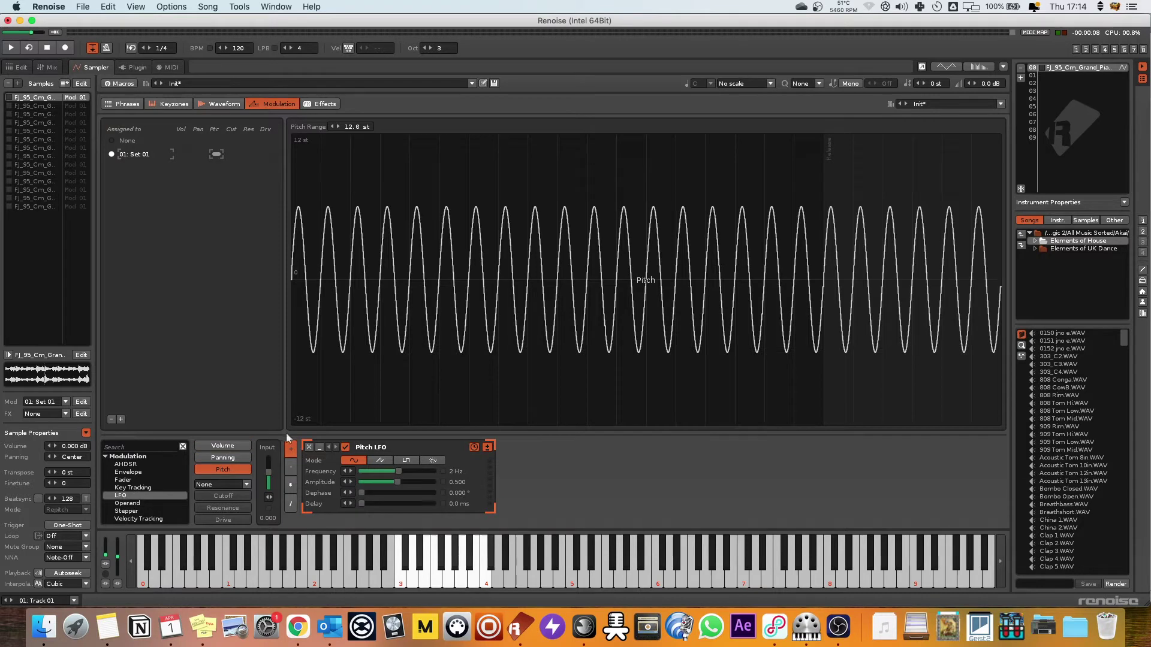
# Audition several piano notes with the pitch LFO running and remove the LFO device from the modulation chain.
pyautogui.press('z')
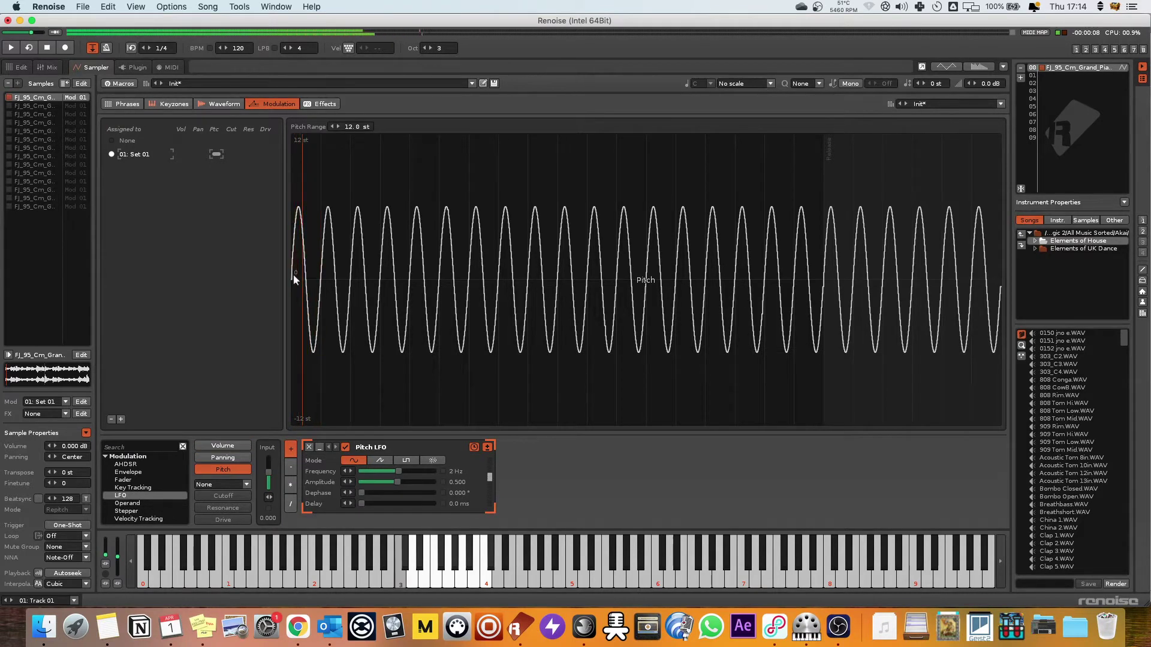
pyautogui.press('z')
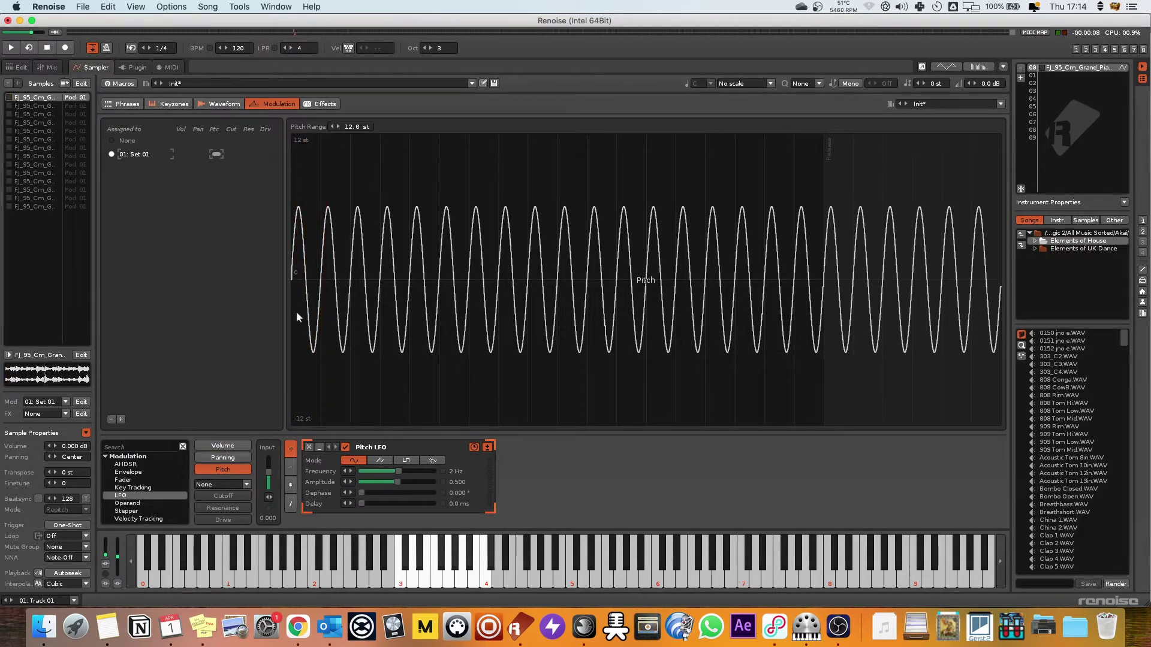
pyautogui.press('z')
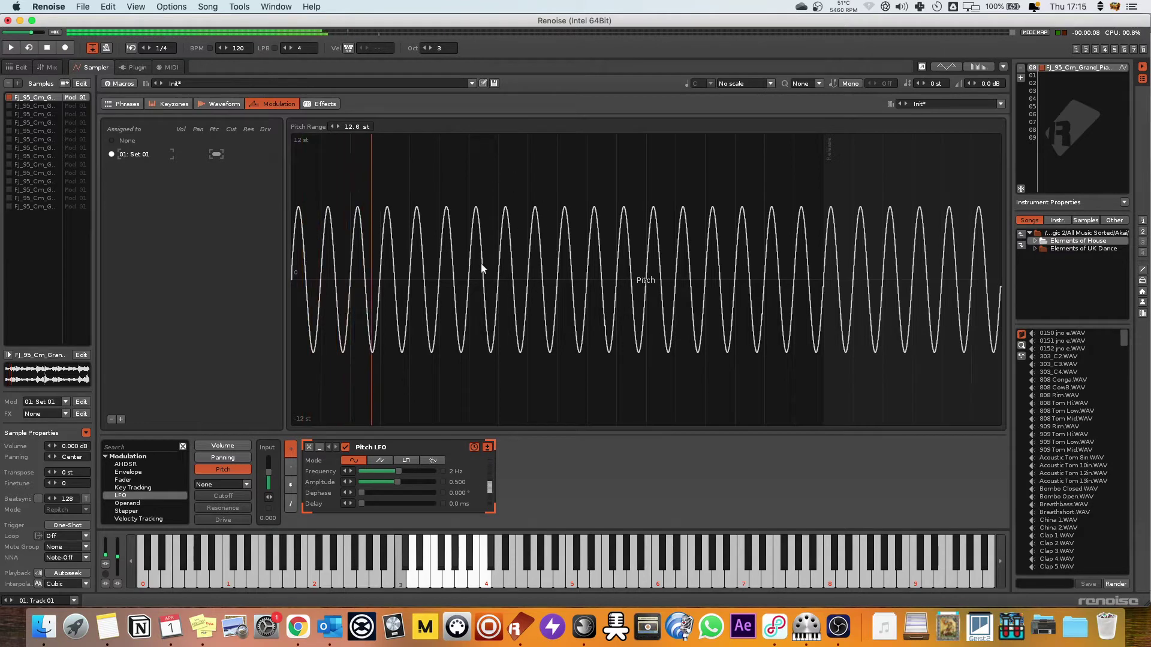
pyautogui.press('b')
pyautogui.press('z')
pyautogui.press('c')
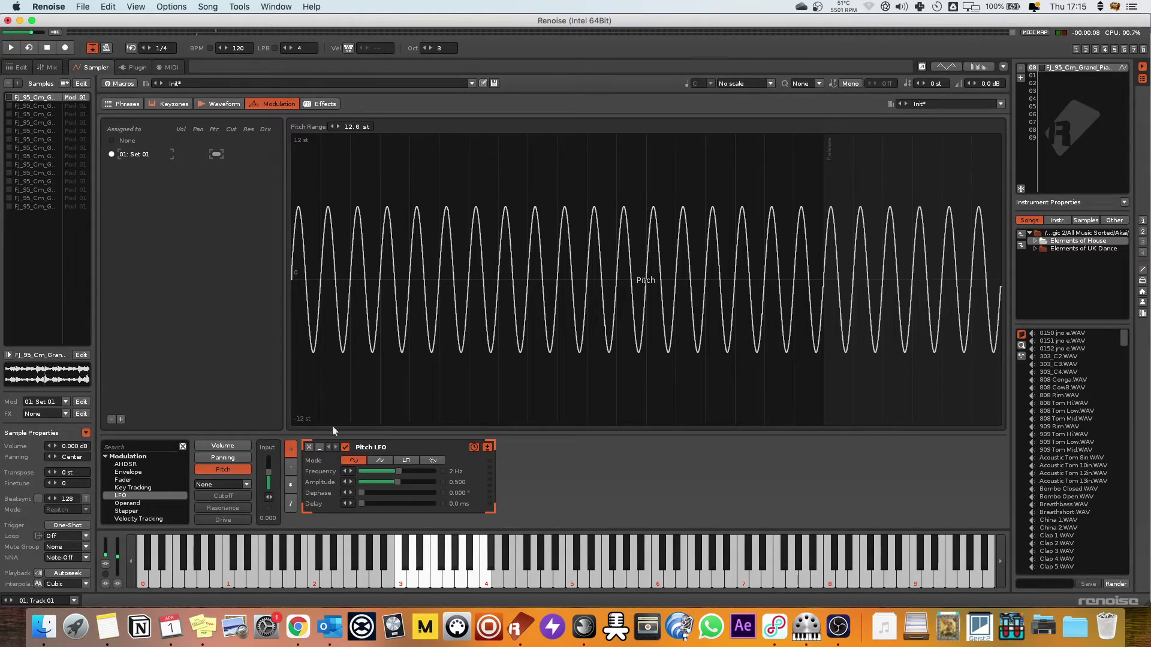
pyautogui.click(308, 447)
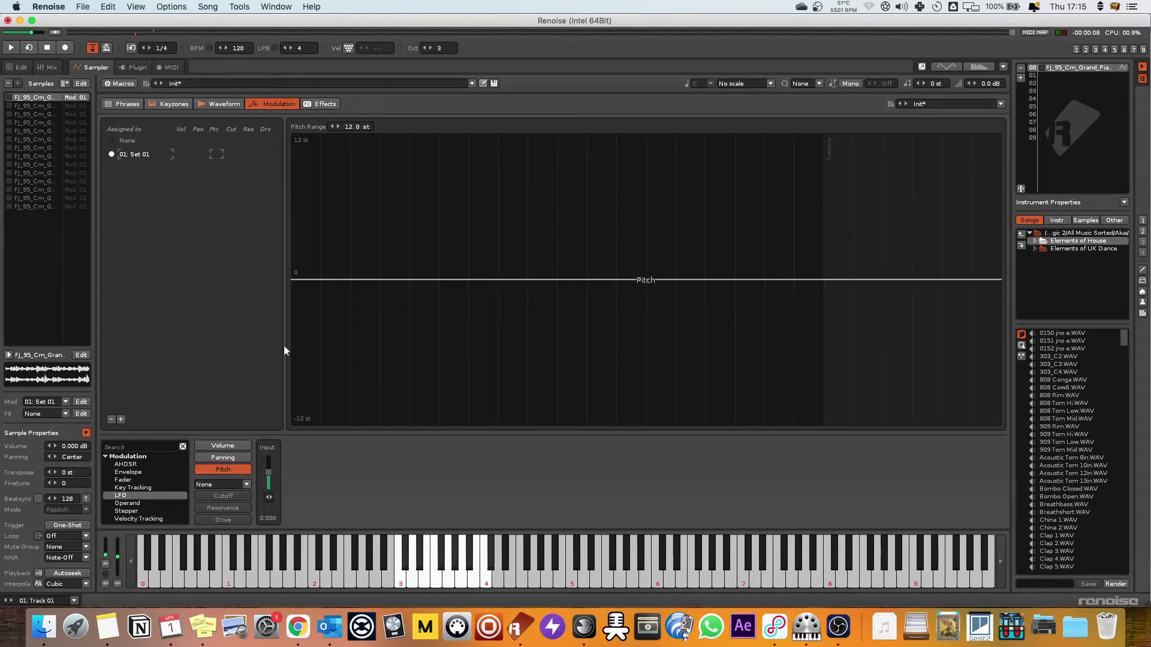
# Map the instrument's first macro to the pitch input of modulation Set 01 and name the macro Pitch.
pyautogui.click(120, 83)
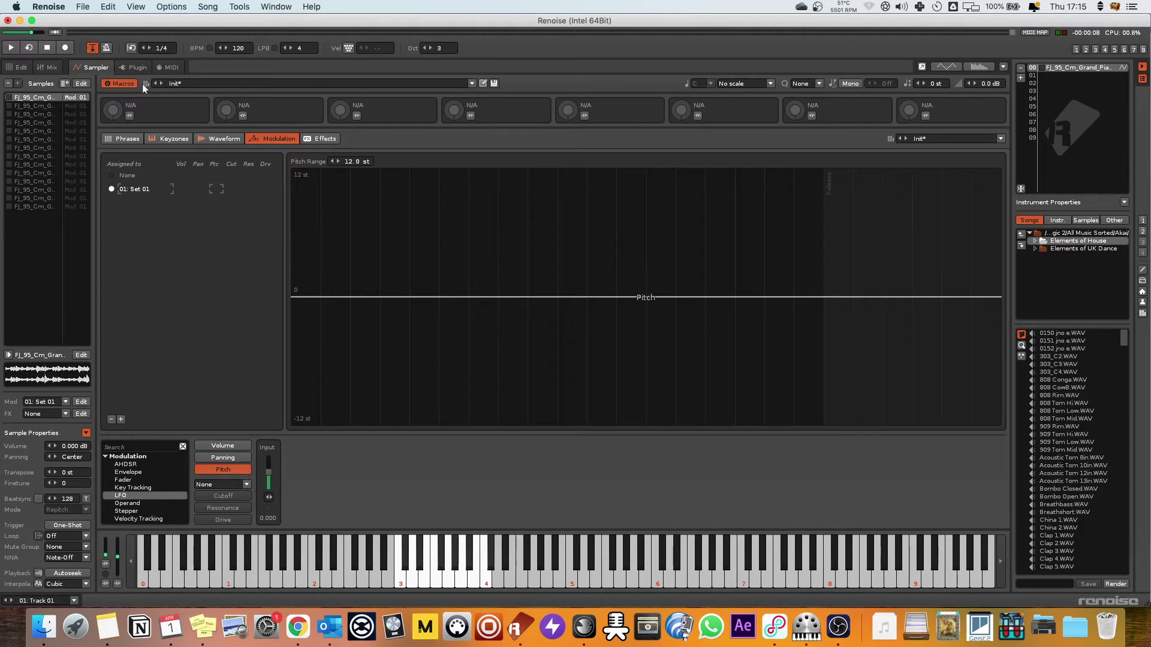
pyautogui.click(128, 116)
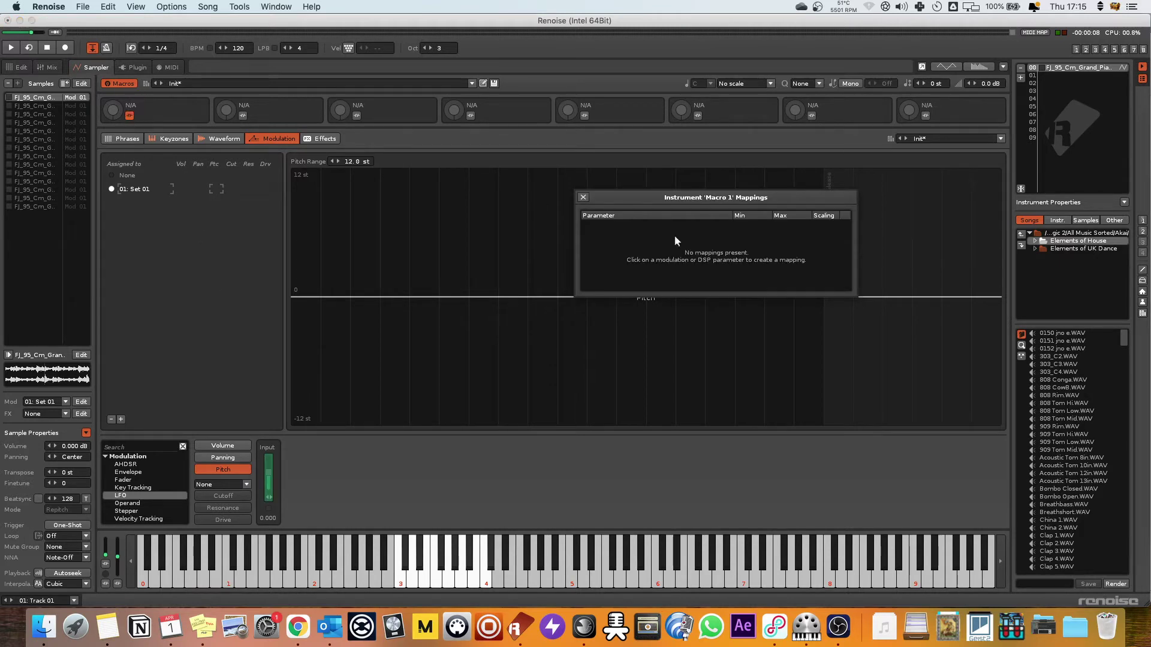
pyautogui.click(269, 470)
pyautogui.doubleClick(138, 106)
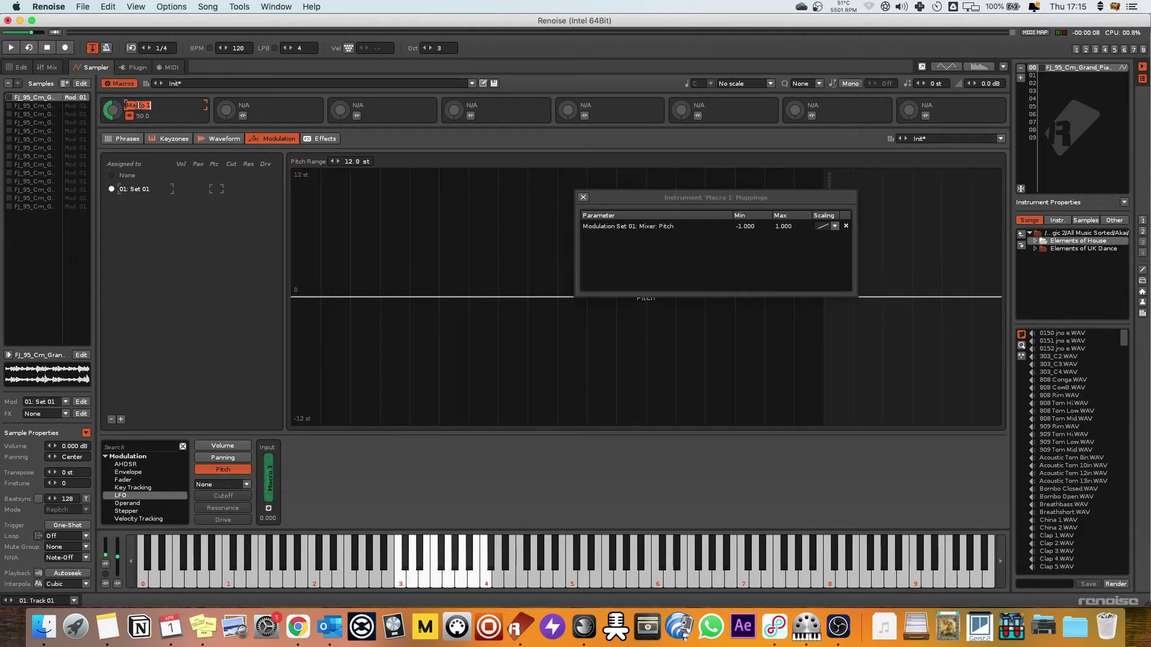
pyautogui.write('Pitc')
pyautogui.press('Return')
# Return to the pattern editor and rename Track 01 as Piano.
pyautogui.click(20, 67)
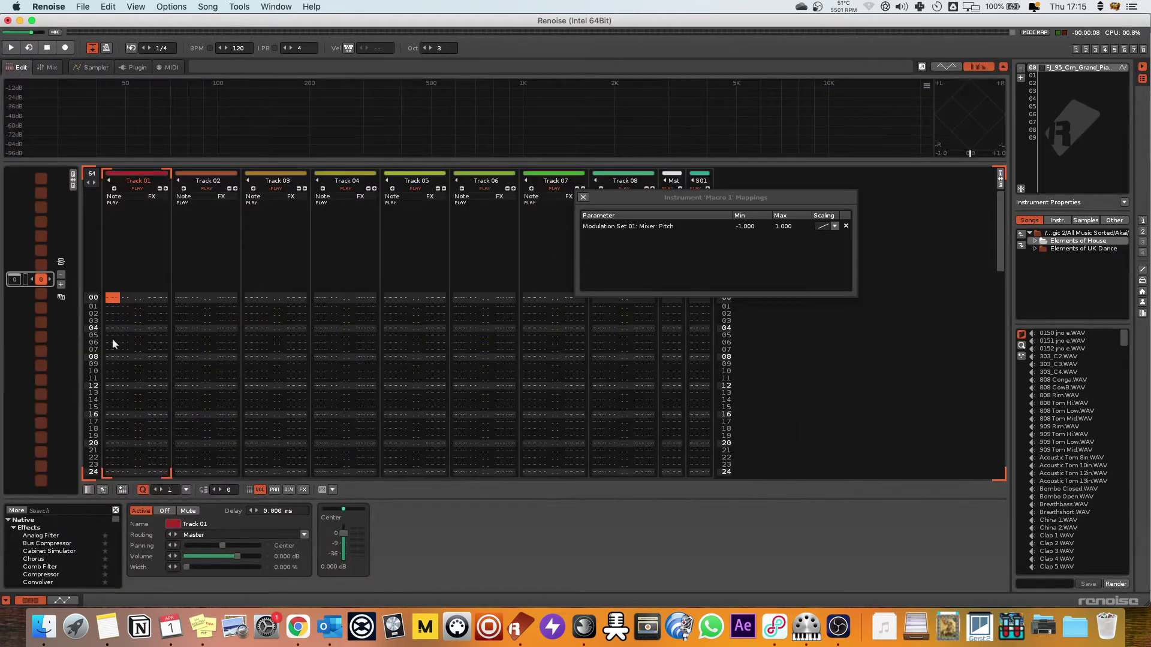
pyautogui.doubleClick(139, 181)
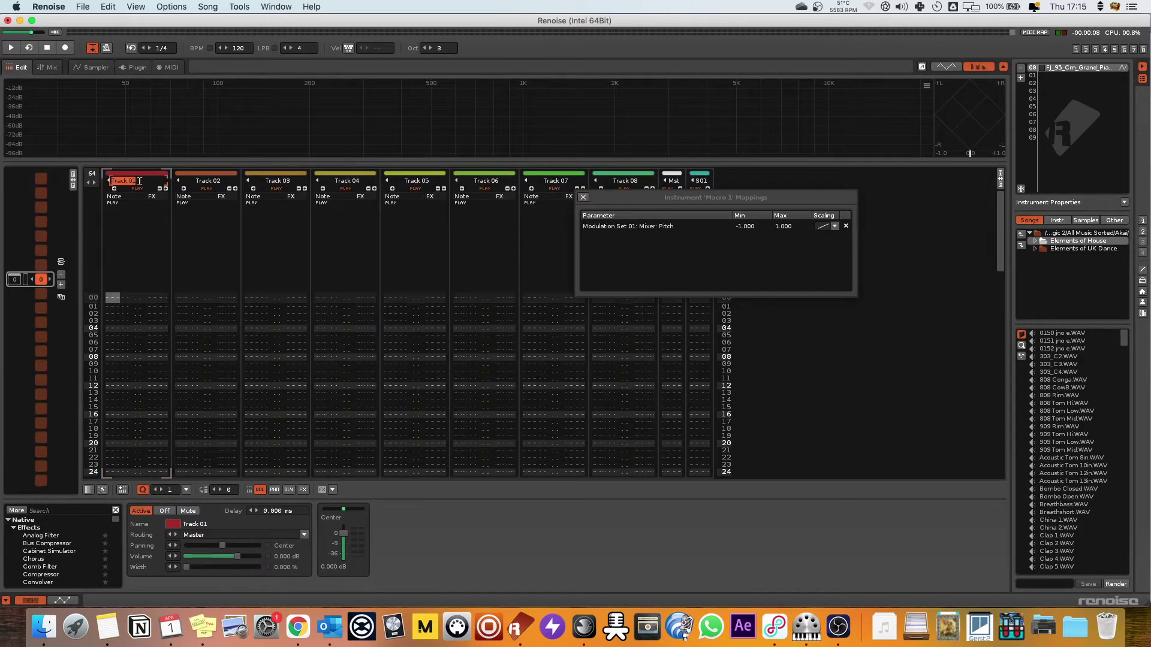
pyautogui.write('Piano')
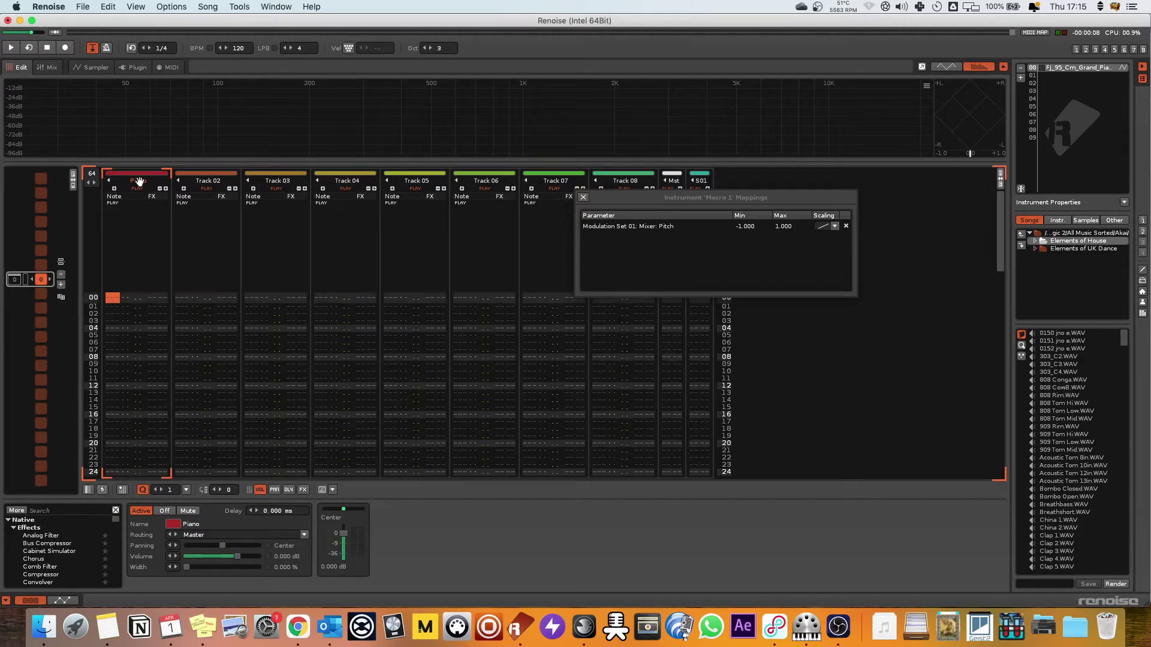
# Find the Instr. Macros device with the search term "macro" and add it to the Piano track's effect chain.
pyautogui.click(60, 513)
pyautogui.write('instru')
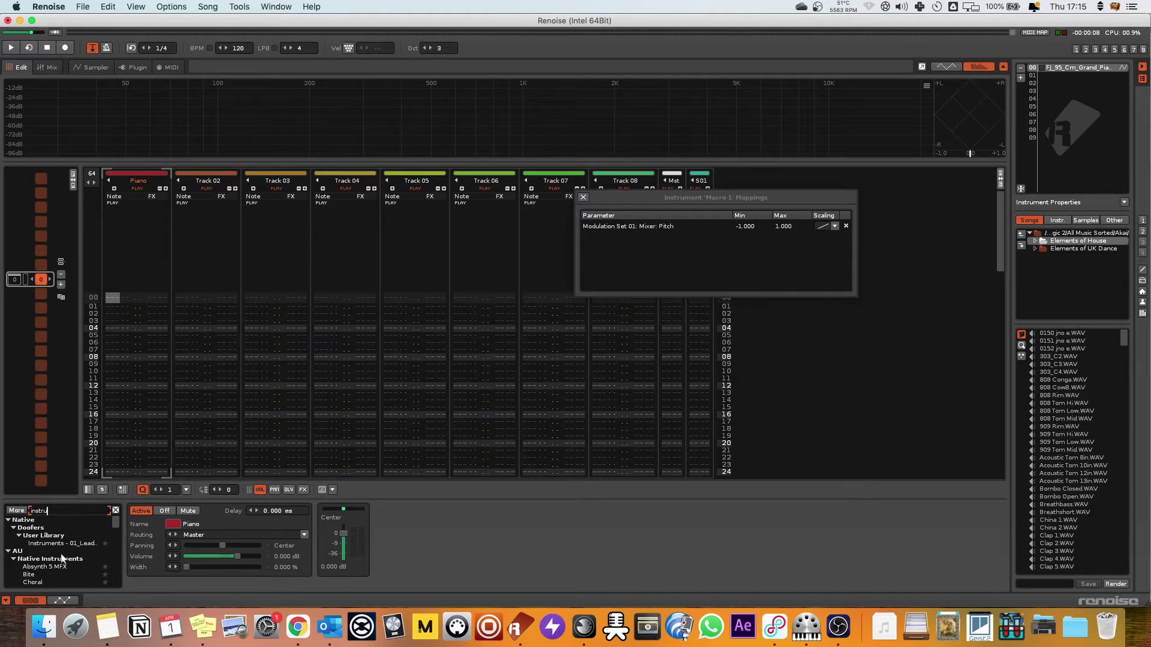
pyautogui.press('BackSpace')
pyautogui.press('BackSpace')
pyautogui.press('BackSpace')
pyautogui.press('BackSpace')
pyautogui.press('BackSpace')
pyautogui.press('BackSpace')
pyautogui.write('macro')
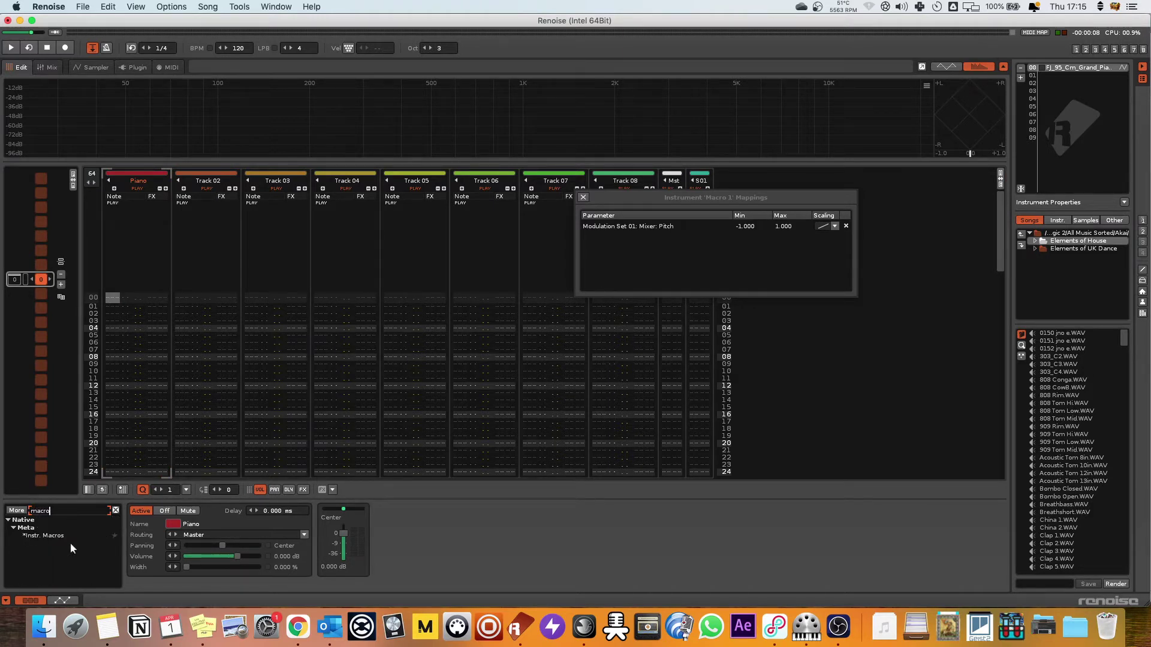
pyautogui.moveTo(60, 539); pyautogui.dragTo(455, 509)
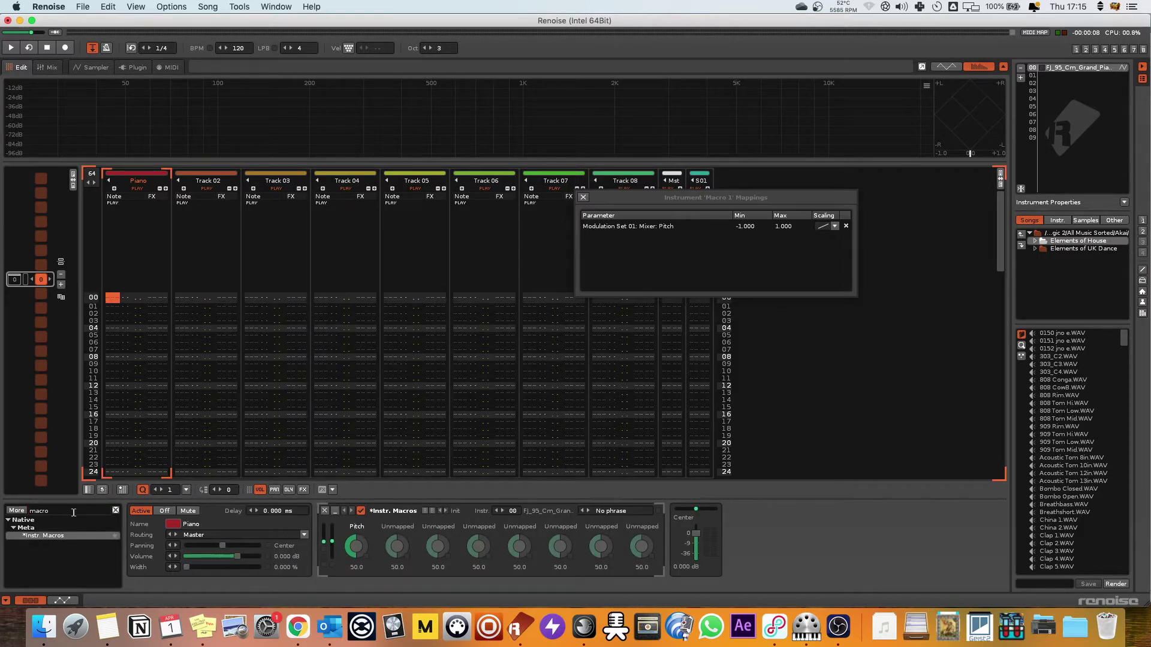
# Add two LFO devices after Instr. Macros on the Piano track and close the macro mappings window.
pyautogui.press('super+f')
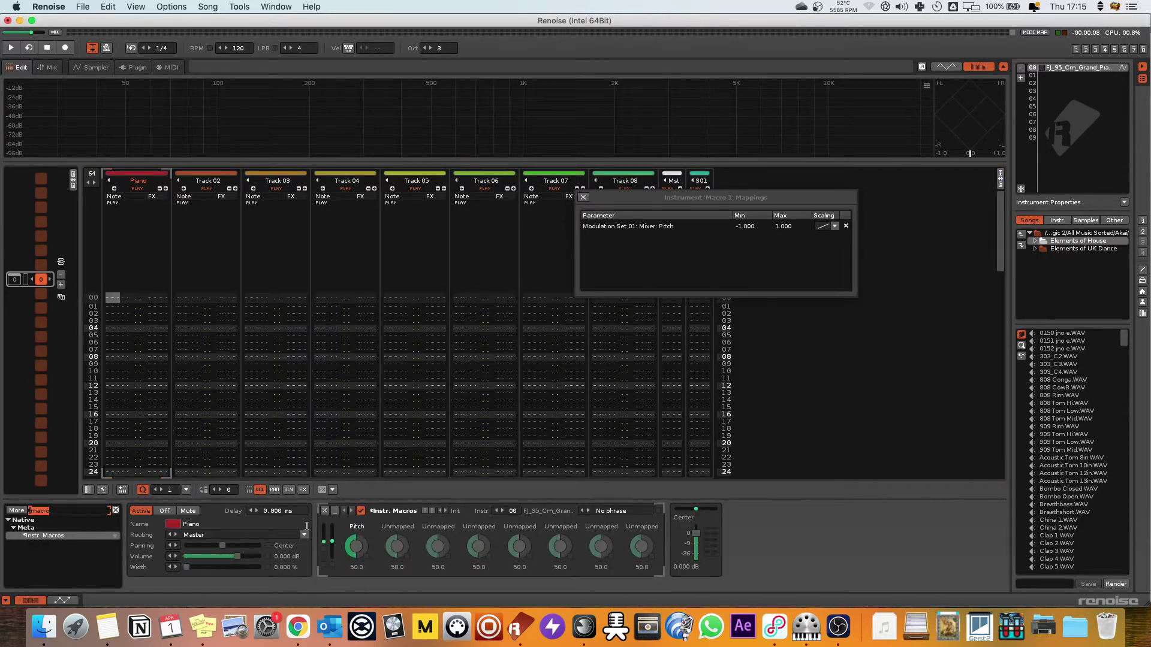
pyautogui.write('Lfo')
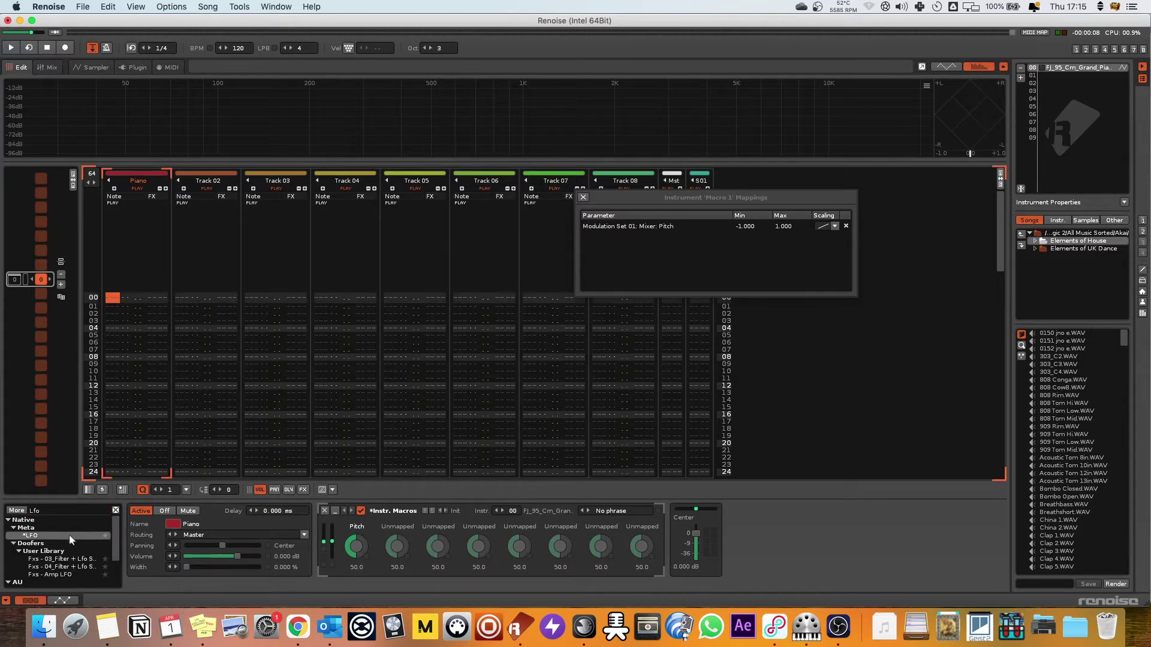
pyautogui.doubleClick(70, 534)
pyautogui.moveTo(794, 513); pyautogui.dragTo(744, 530)
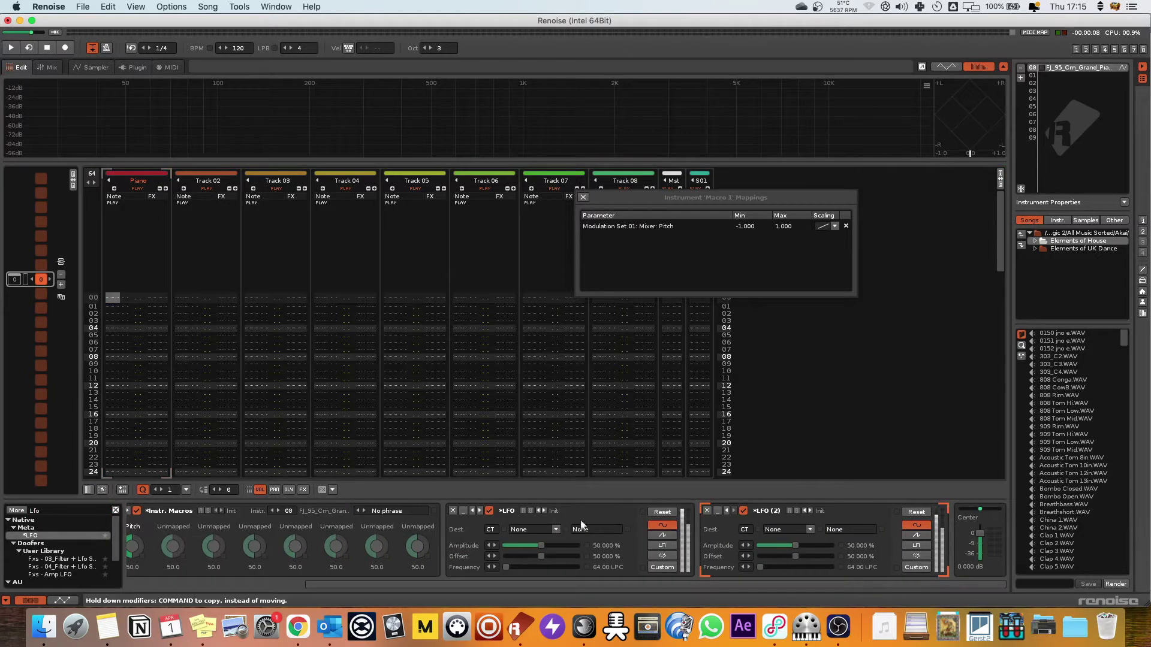
pyautogui.moveTo(634, 581); pyautogui.dragTo(534, 583)
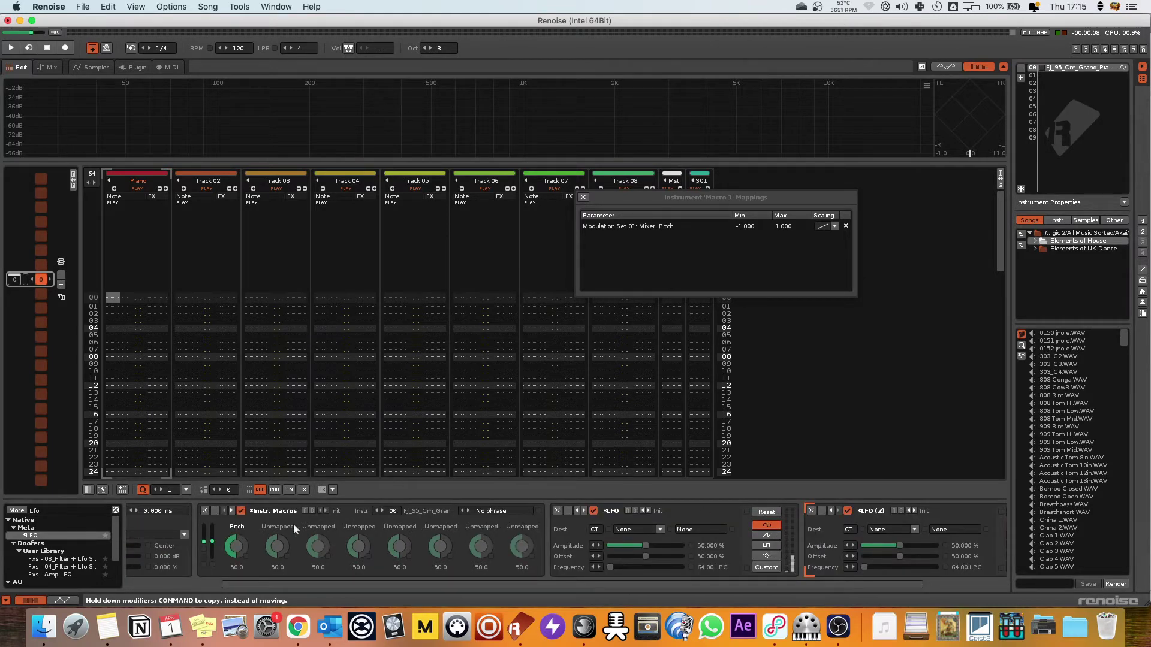
pyautogui.click(583, 198)
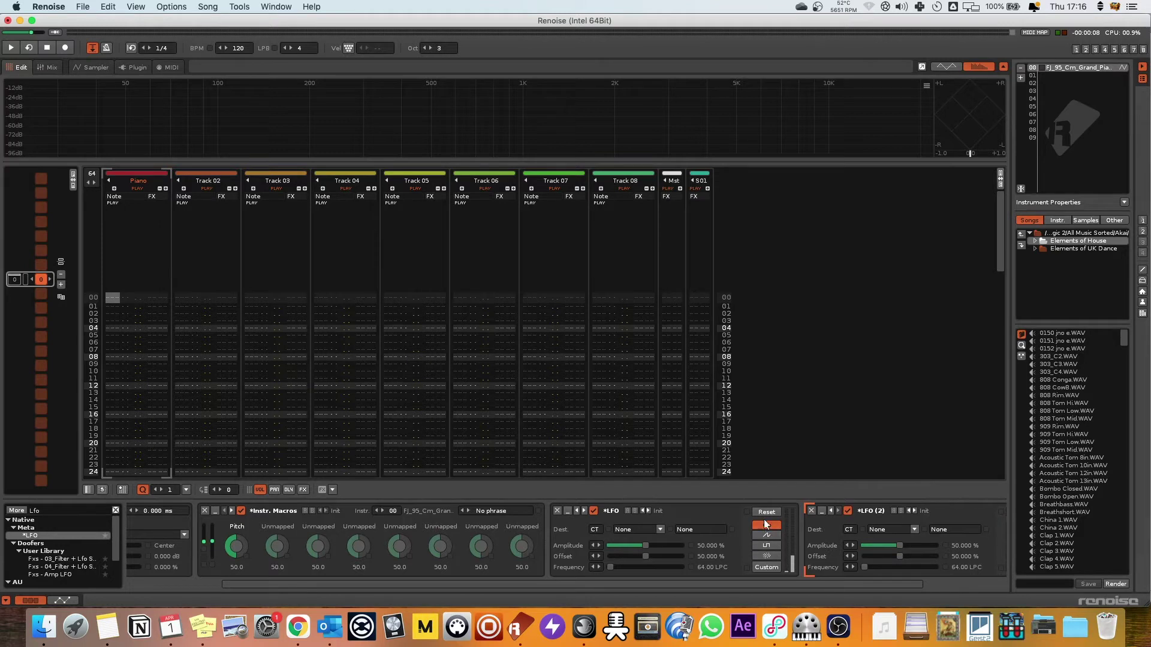
# Configure the first LFO with the random waveform, targeting the Pitch macro of Instr. Macros at 8.400 % amplitude.
pyautogui.click(764, 554)
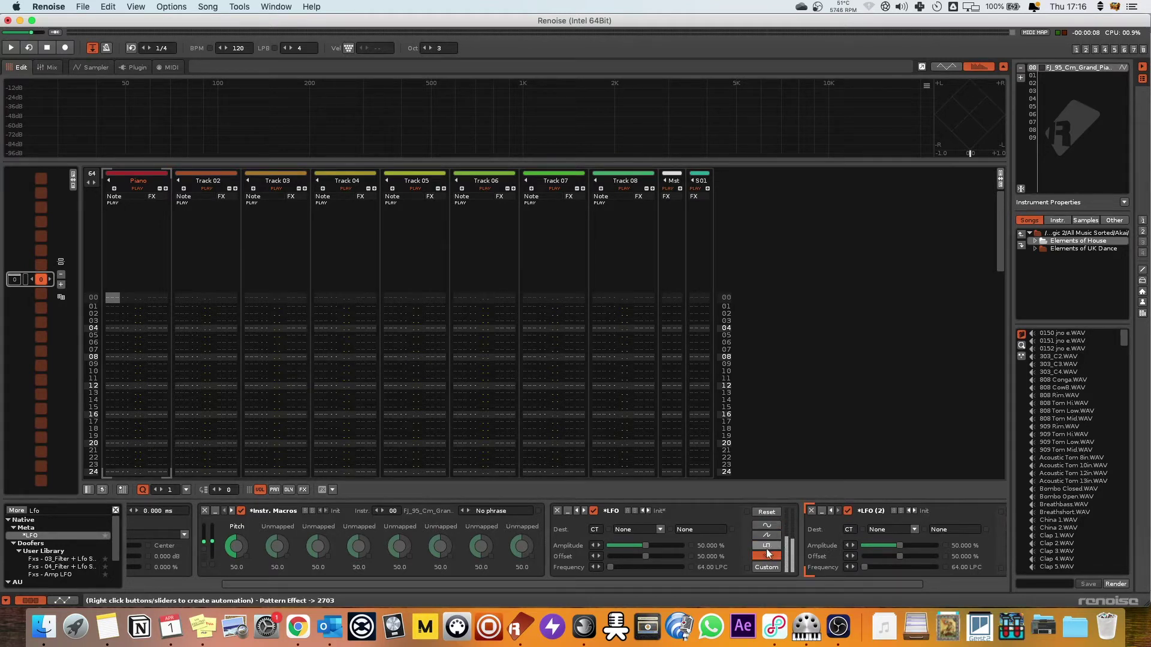
pyautogui.click(638, 527)
pyautogui.click(636, 503)
pyautogui.click(702, 527)
pyautogui.click(695, 410)
pyautogui.moveTo(645, 546); pyautogui.dragTo(615, 545)
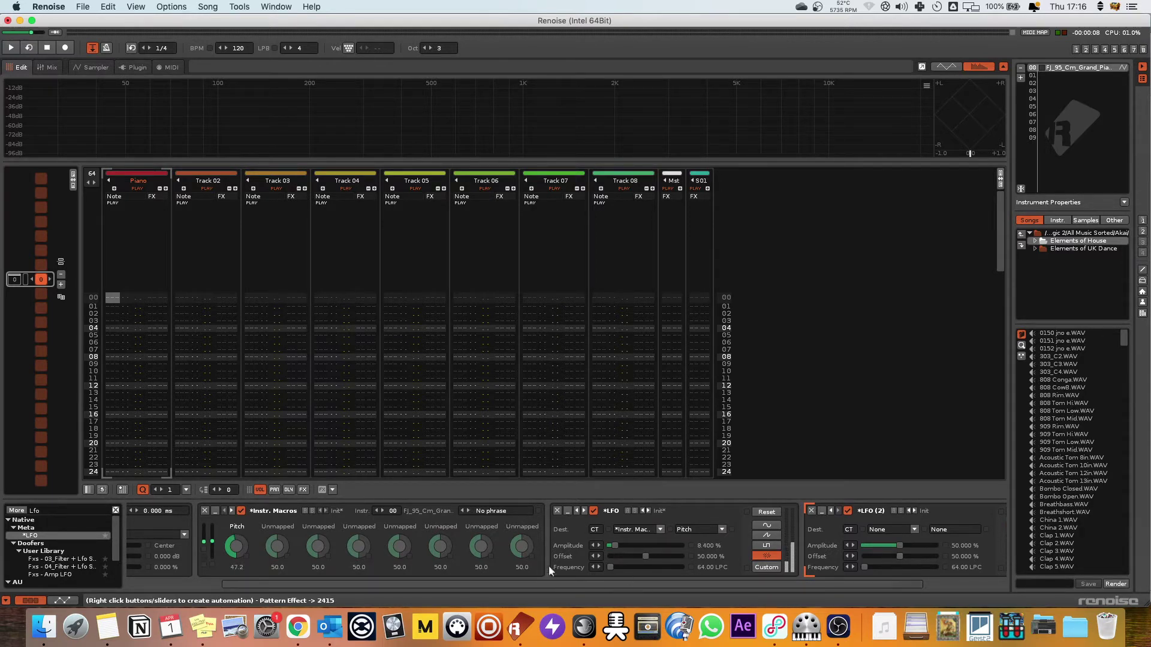
# Lower the first LFO's amplitude to 3.600 %.
pyautogui.moveTo(345, 581); pyautogui.dragTo(355, 579)
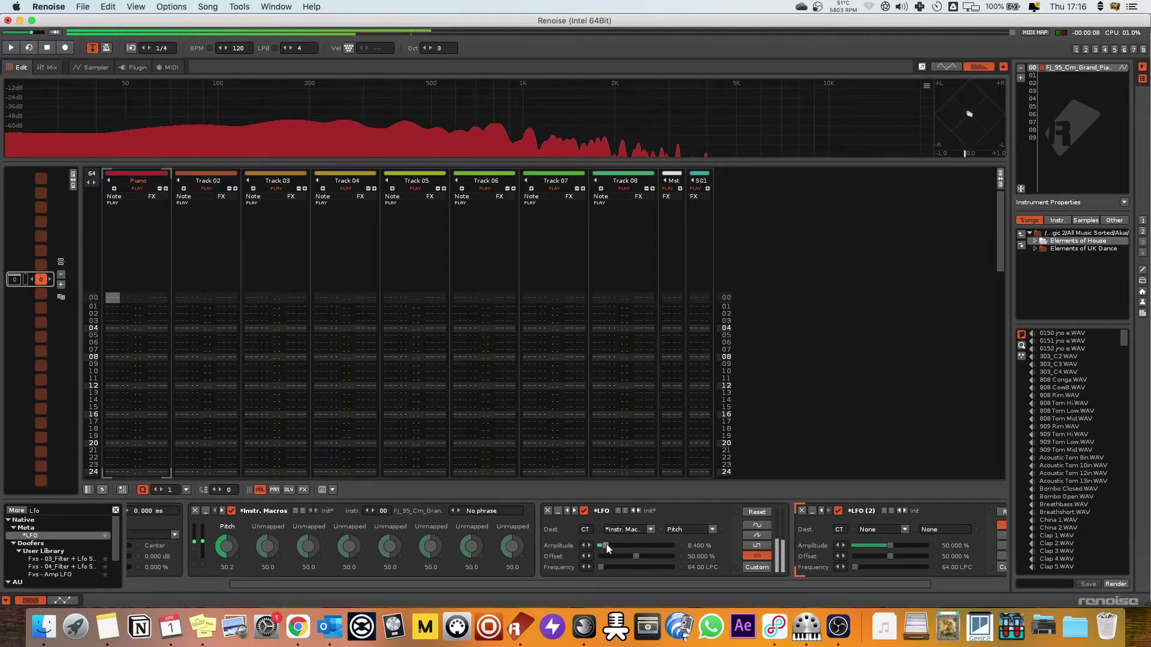
pyautogui.moveTo(605, 545); pyautogui.dragTo(602, 546)
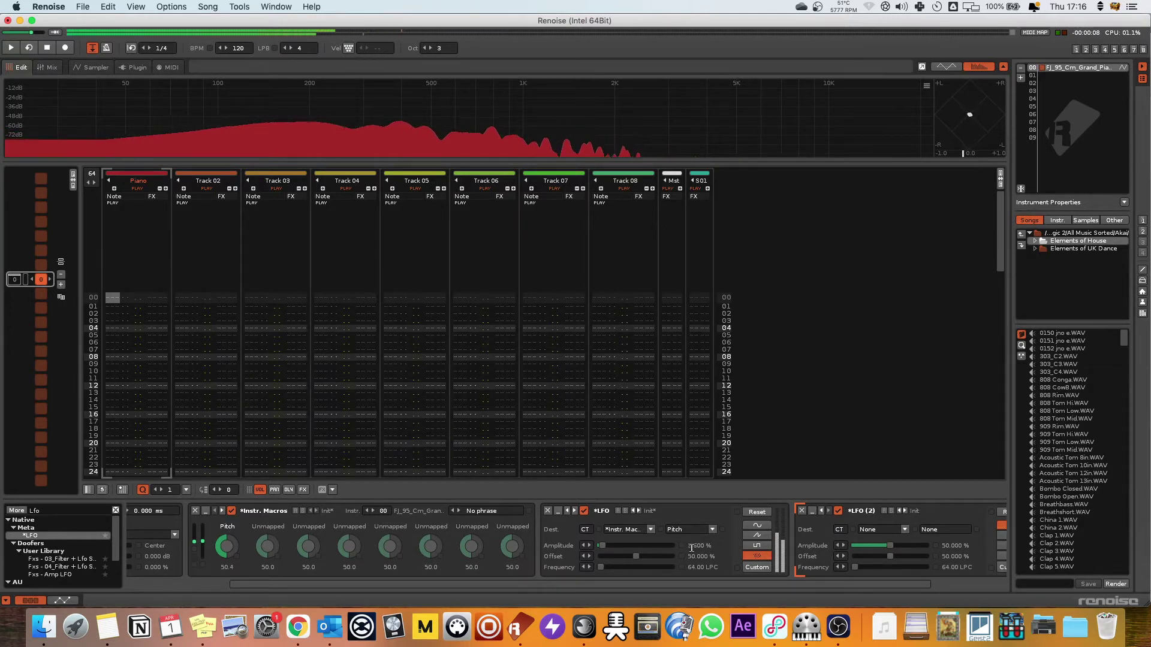
pyautogui.click(891, 527)
pyautogui.click(878, 511)
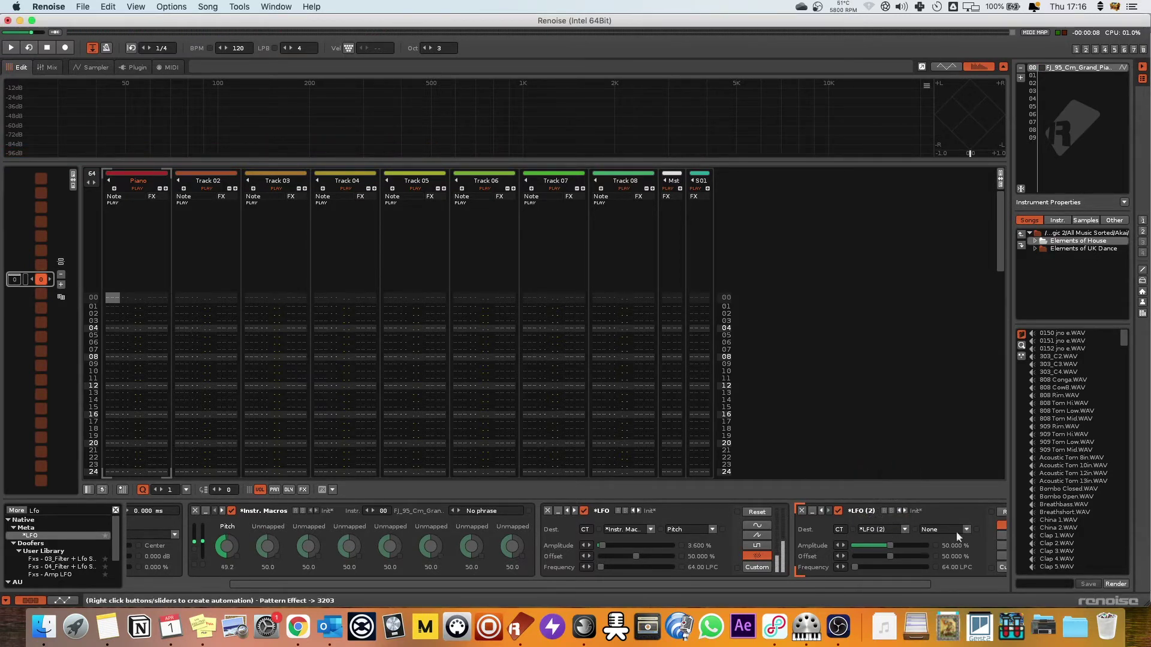
pyautogui.click(950, 527)
pyautogui.click(869, 521)
pyautogui.click(957, 530)
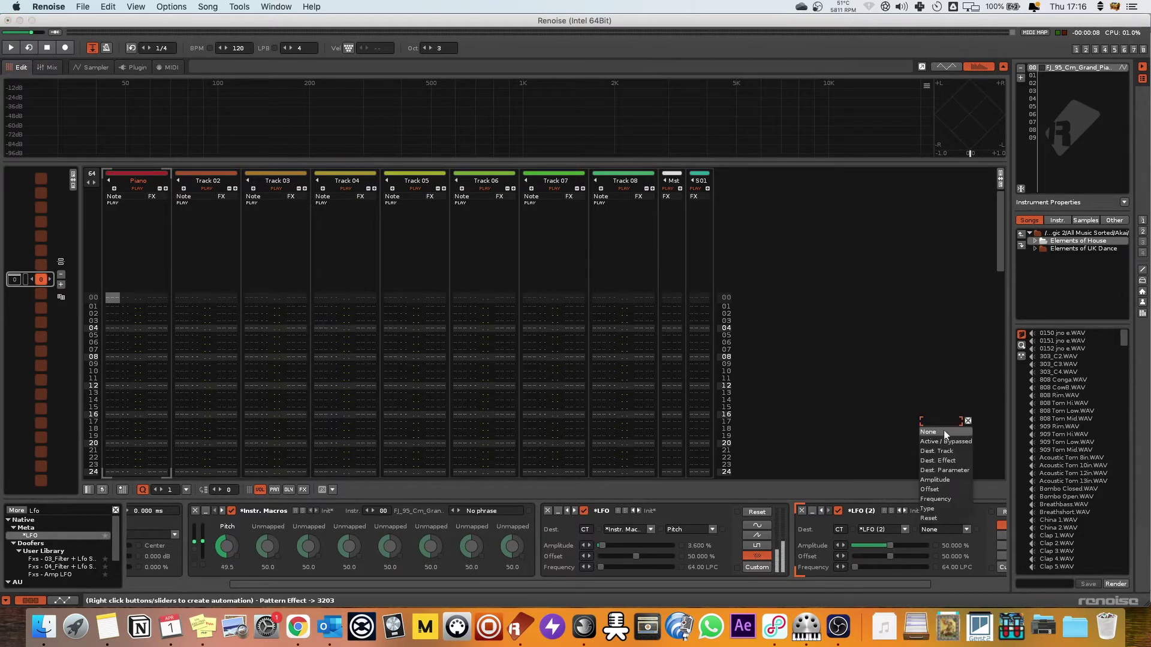
pyautogui.click(941, 476)
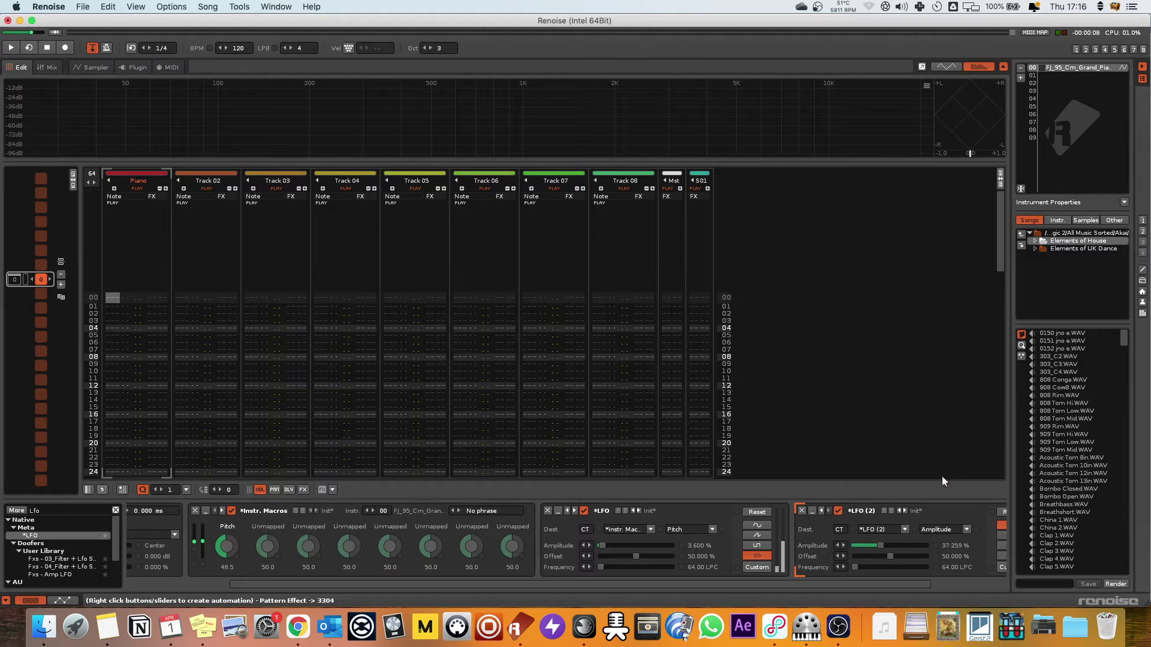
# Route the second LFO to the Amplitude parameter of the first LFO.
pyautogui.click(887, 532)
pyautogui.click(885, 519)
pyautogui.click(938, 530)
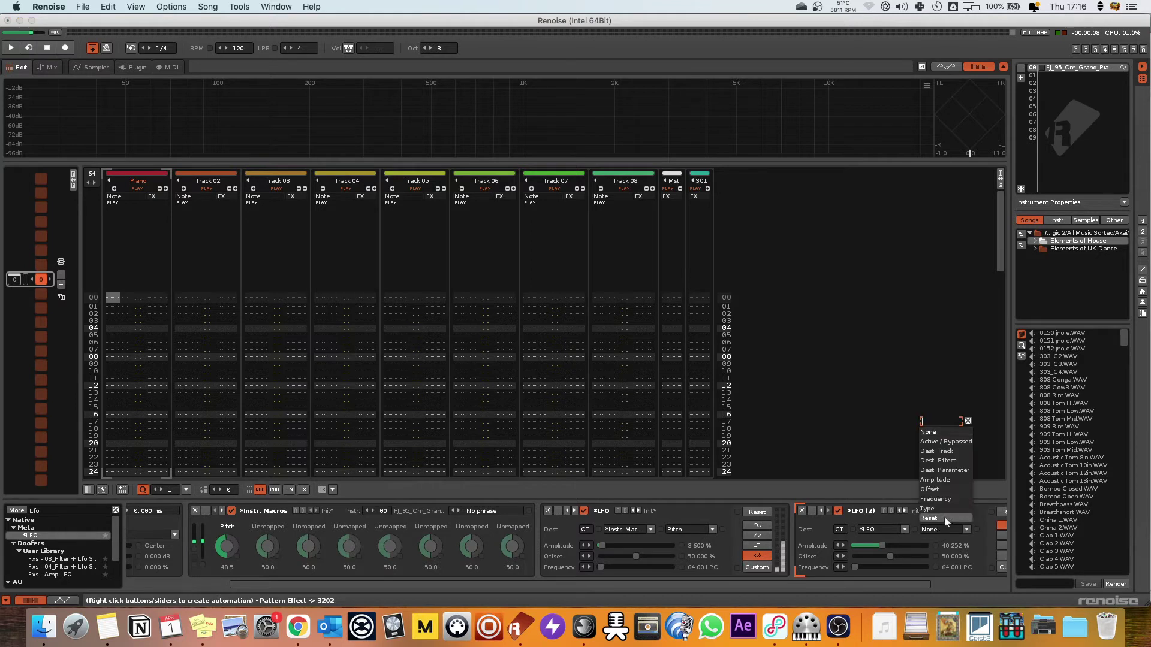
pyautogui.click(934, 479)
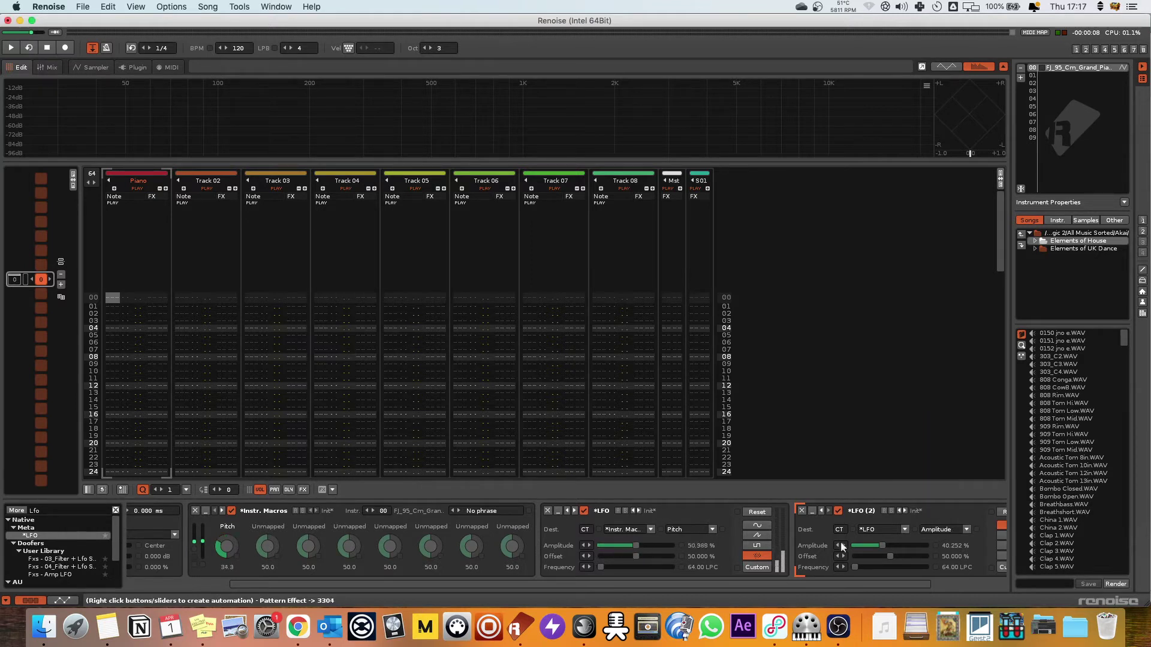
# Configure the second LFO with the random waveform, 1 % amplitude, 3.600 % offset and a frequency of 50.96 LPC.
pyautogui.moveTo(840, 544); pyautogui.dragTo(927, 585)
pyautogui.click(940, 557)
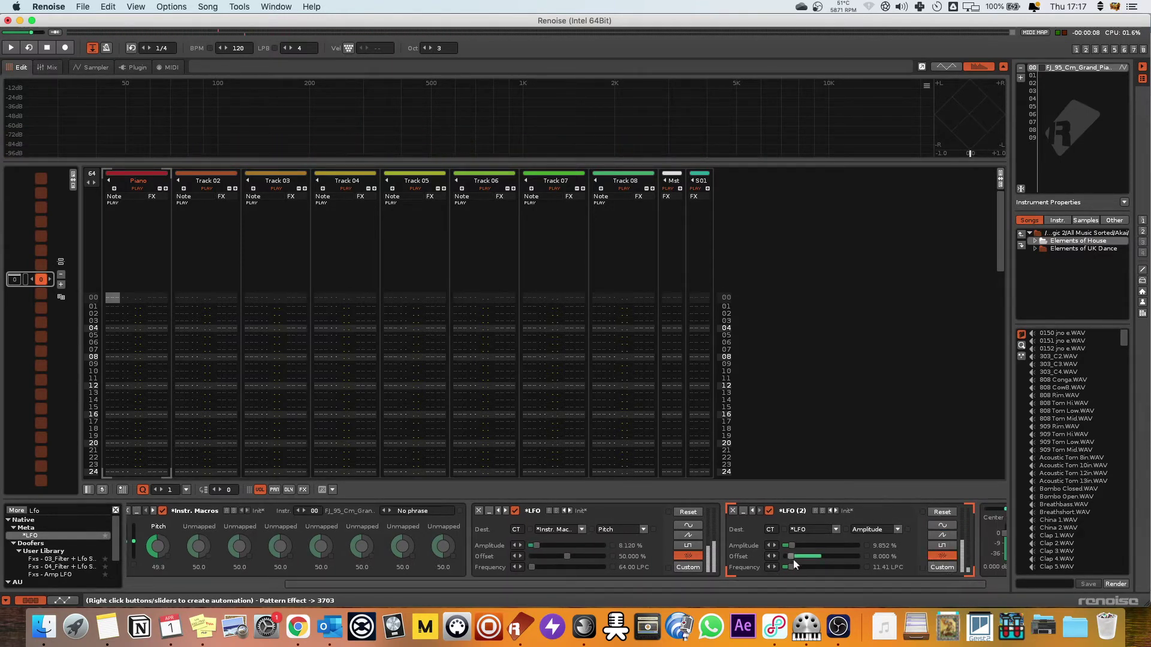
pyautogui.moveTo(792, 545); pyautogui.dragTo(788, 567)
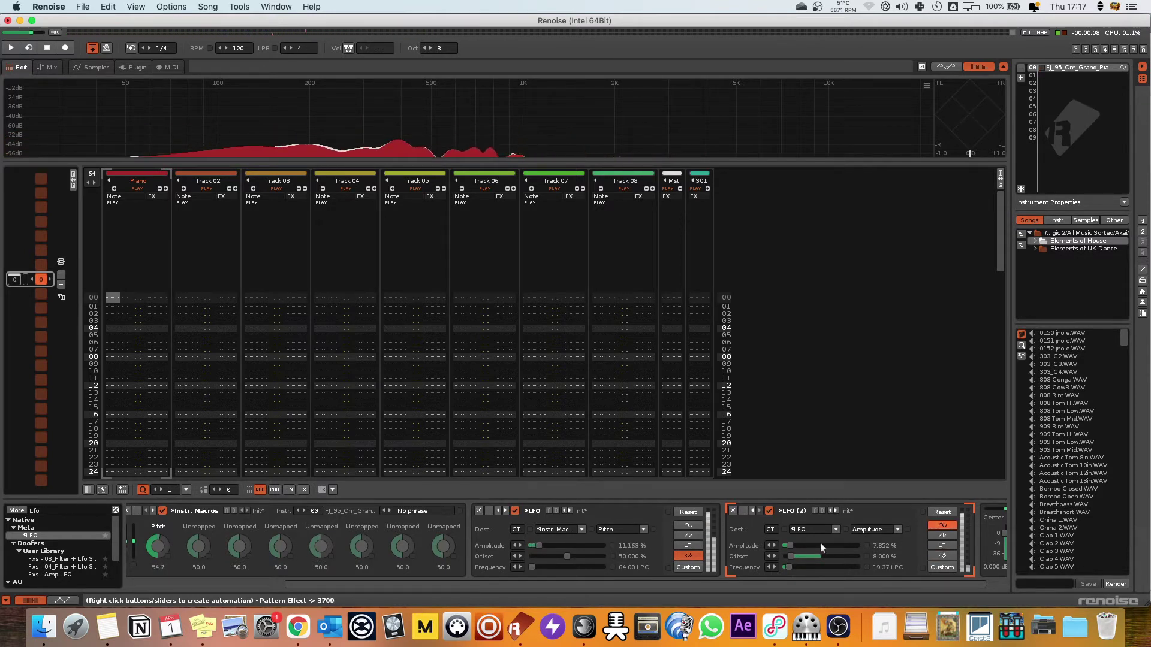
pyautogui.click(942, 525)
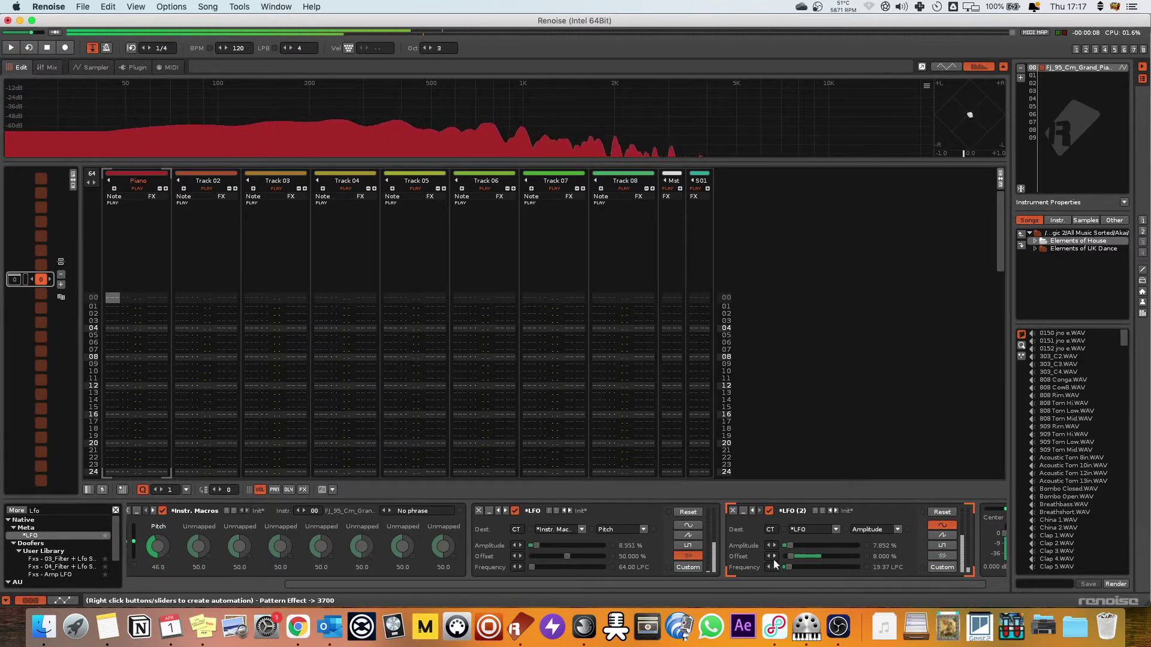
pyautogui.moveTo(790, 546); pyautogui.dragTo(786, 545)
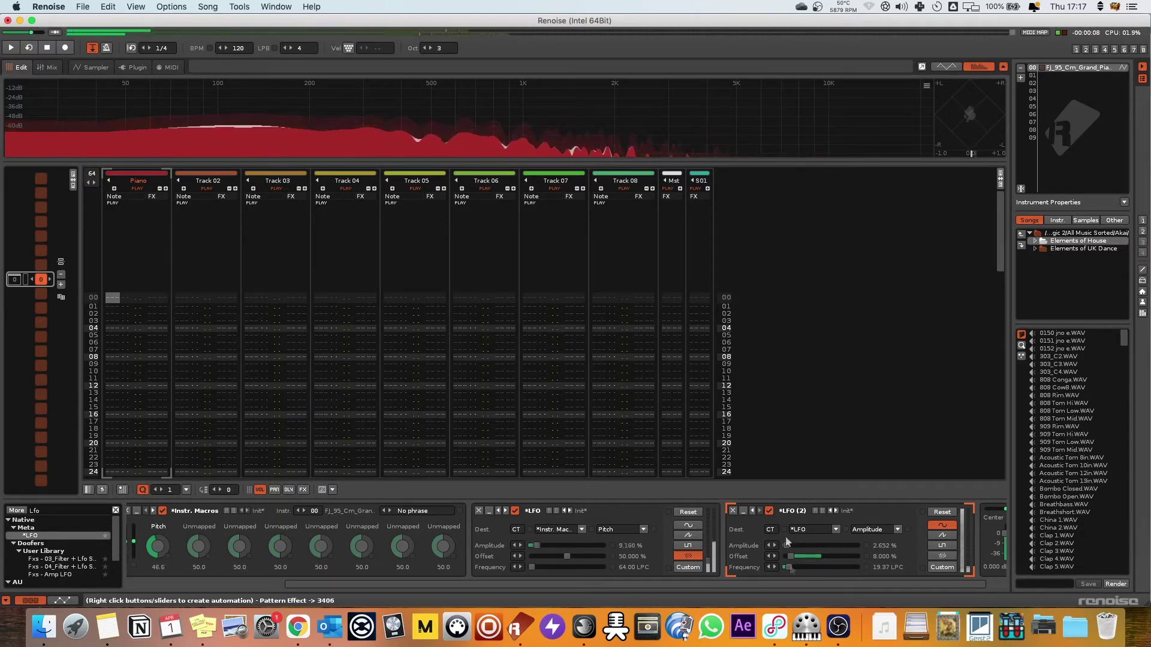
pyautogui.moveTo(799, 551); pyautogui.dragTo(792, 552)
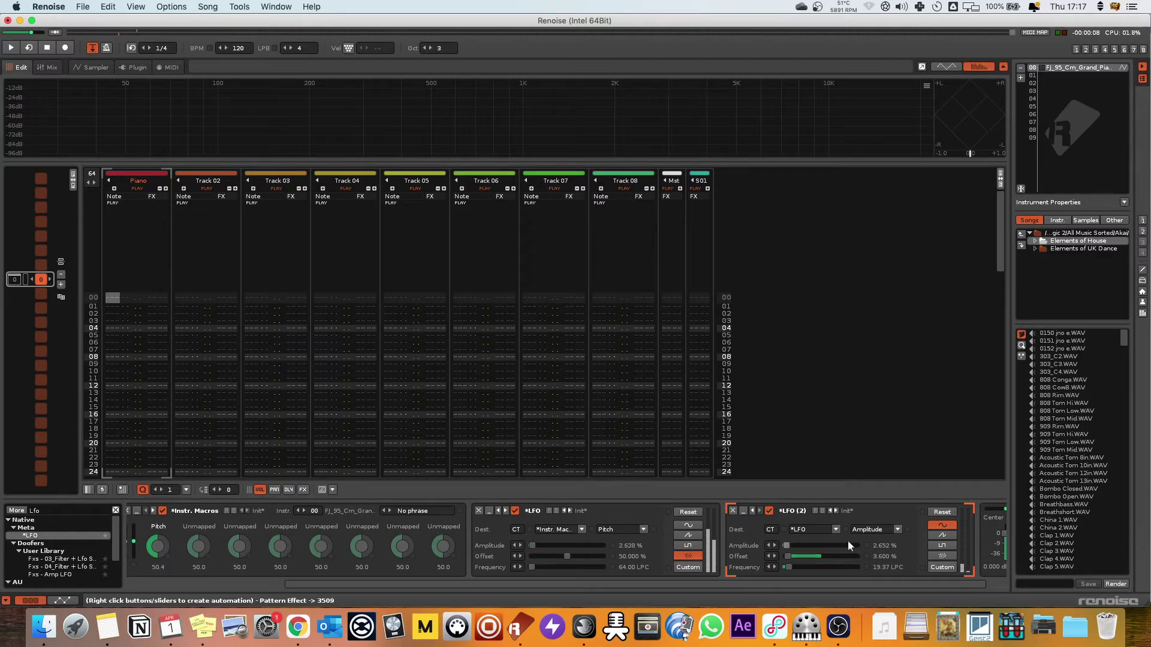
pyautogui.doubleClick(881, 545)
pyautogui.write('1')
pyautogui.press('Return')
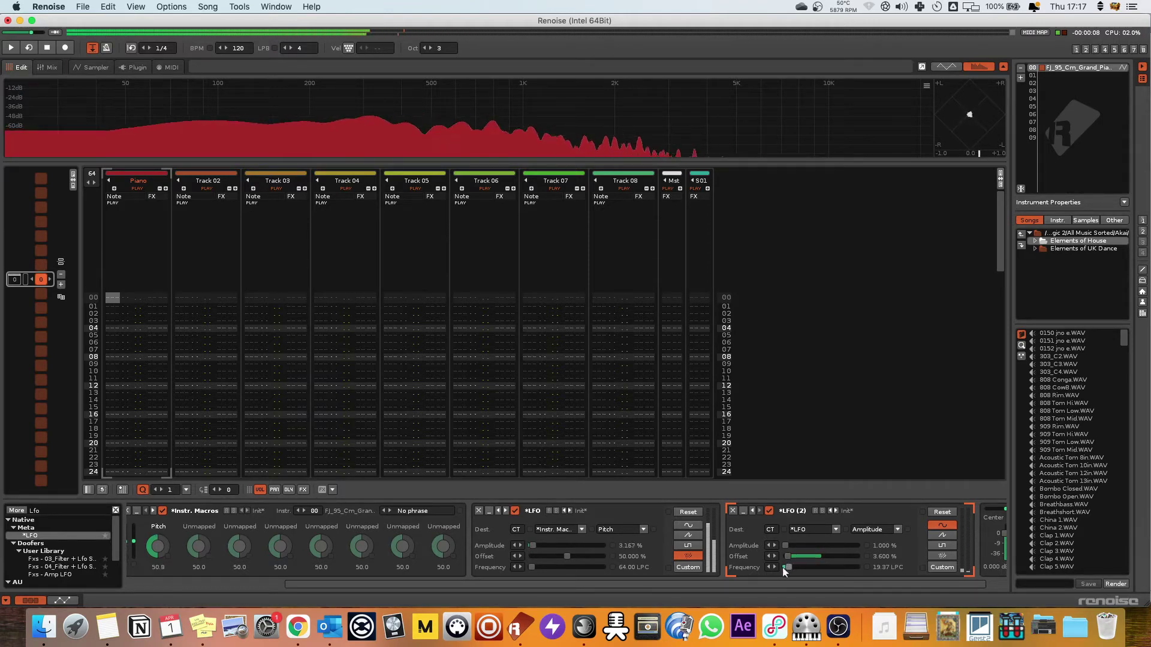
pyautogui.moveTo(783, 567); pyautogui.dragTo(786, 567)
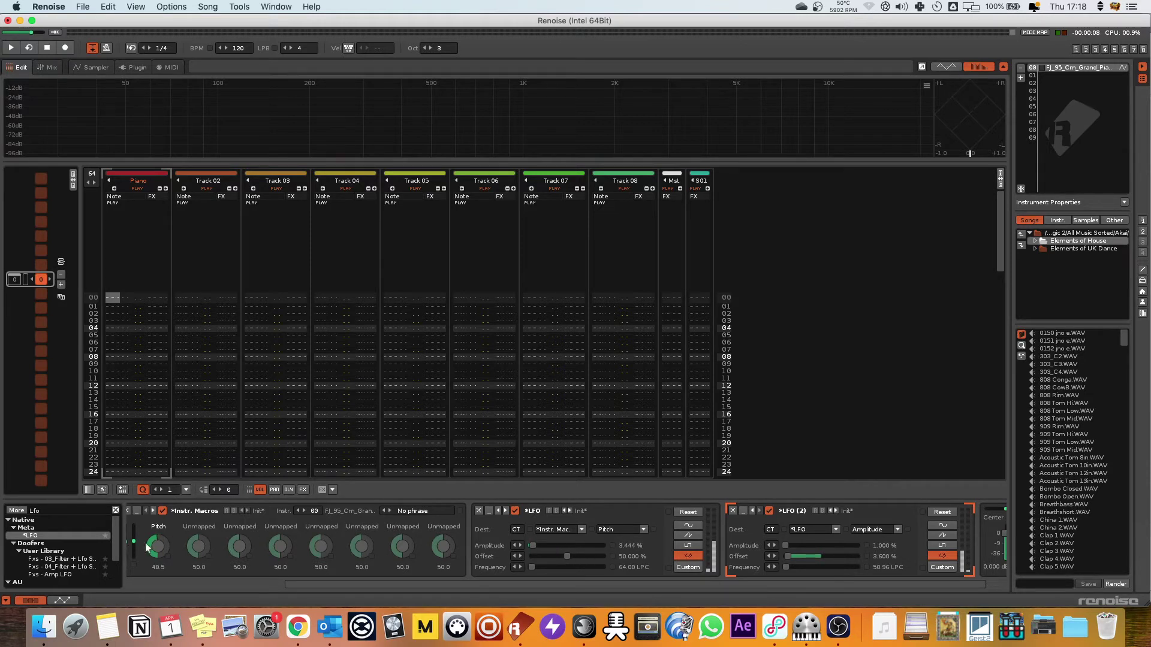
# Combine the Piano track's device chain, Instr. Macros and both LFOs, into a Doofer.
pyautogui.hscroll(-5, 394, 581)
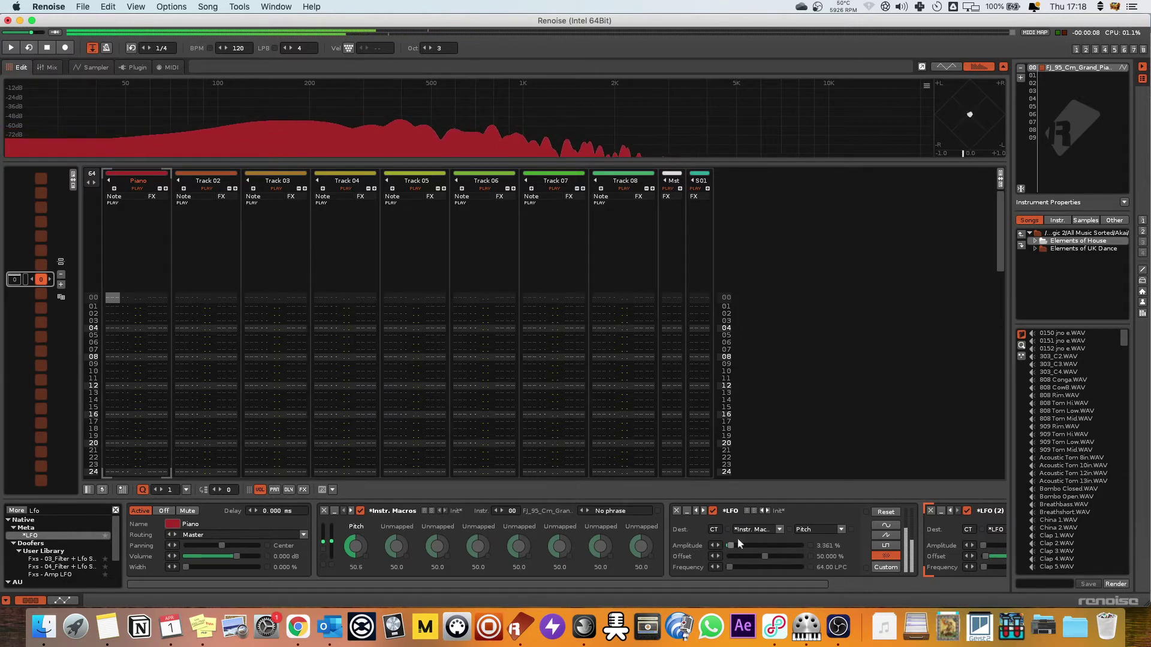
pyautogui.rightClick(464, 517)
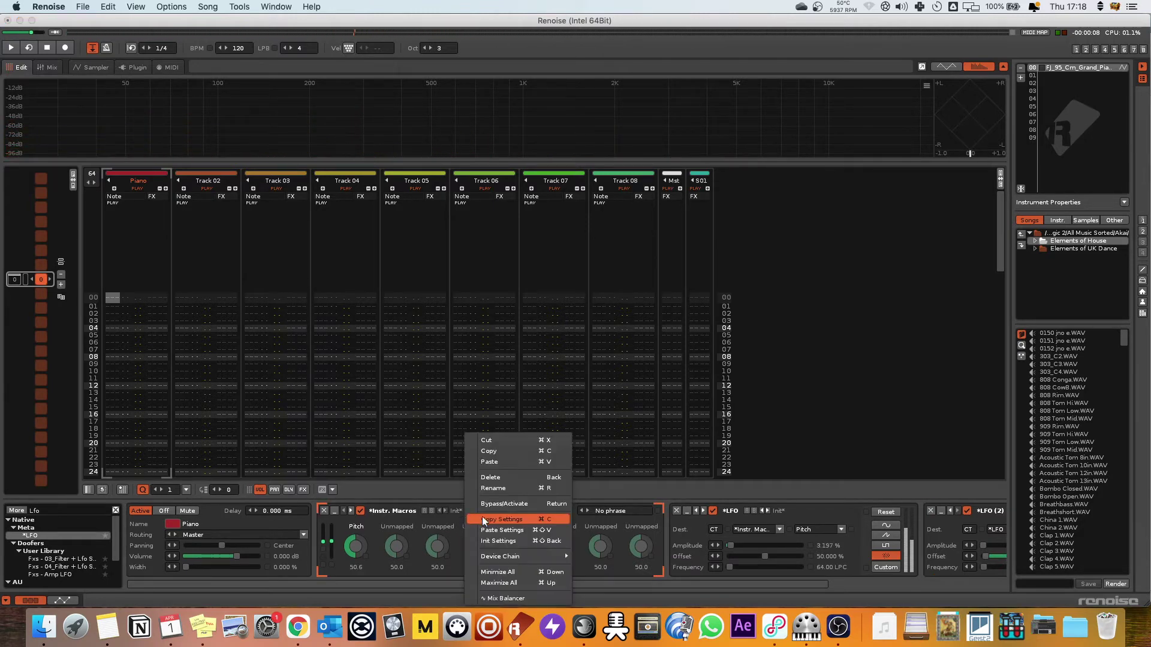
pyautogui.moveTo(515, 556)
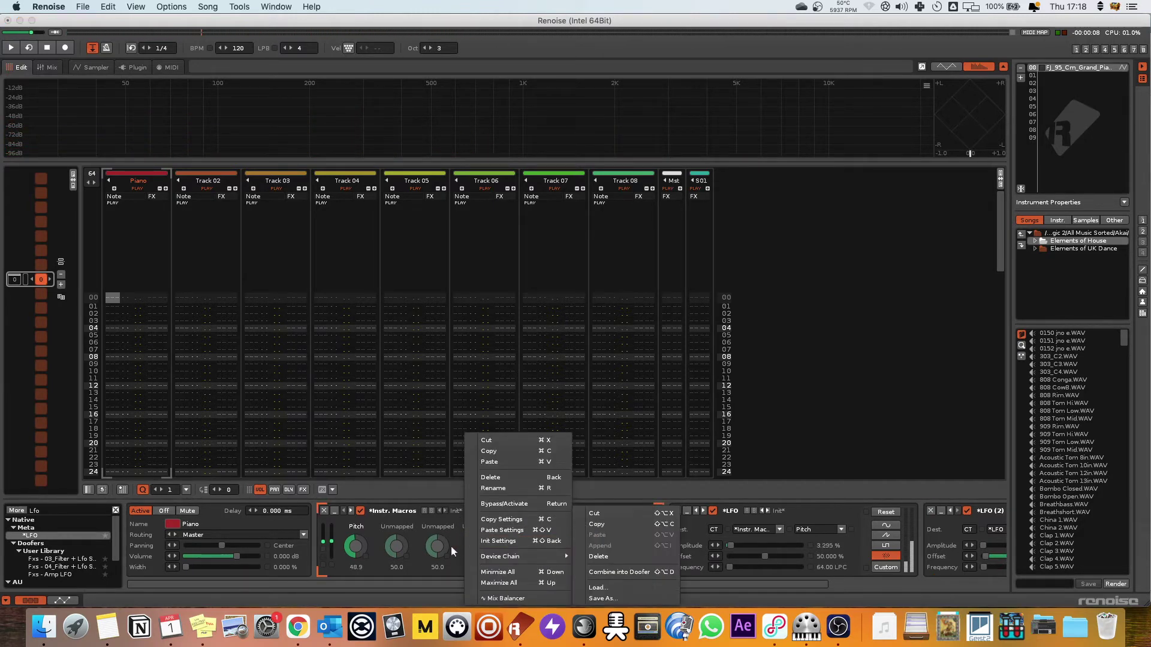
pyautogui.rightClick(339, 534)
pyautogui.moveTo(369, 555)
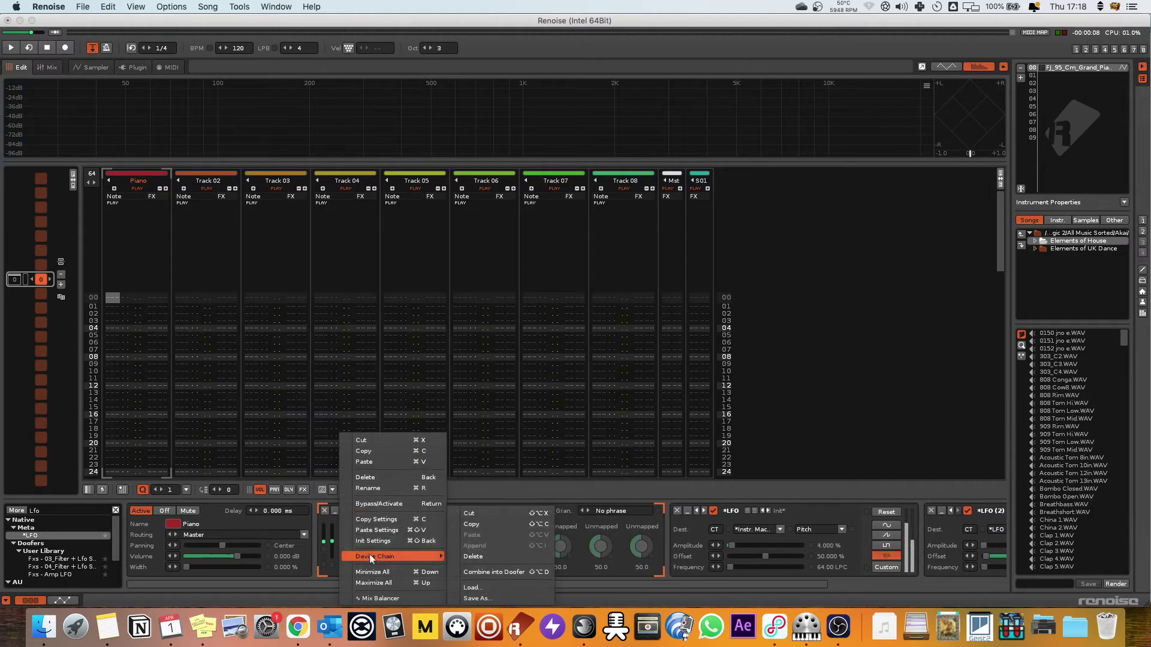
pyautogui.click(495, 570)
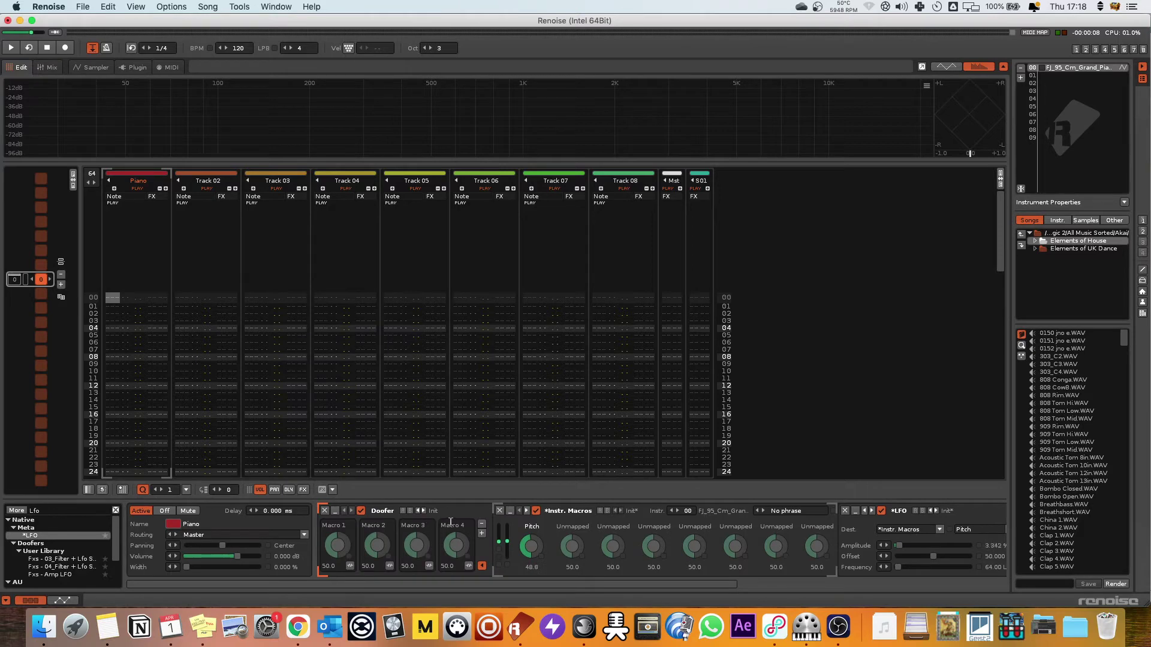
# Rename the Doofer's first macro as Wobble and keep its inner devices shown.
pyautogui.click(482, 566)
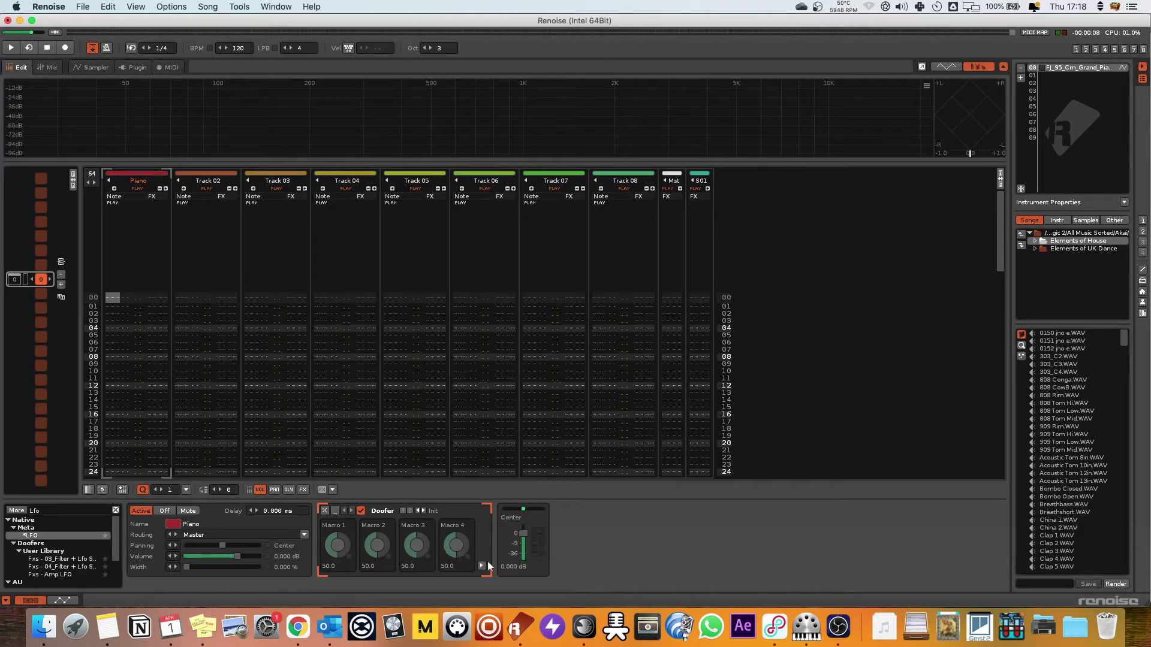
pyautogui.click(434, 511)
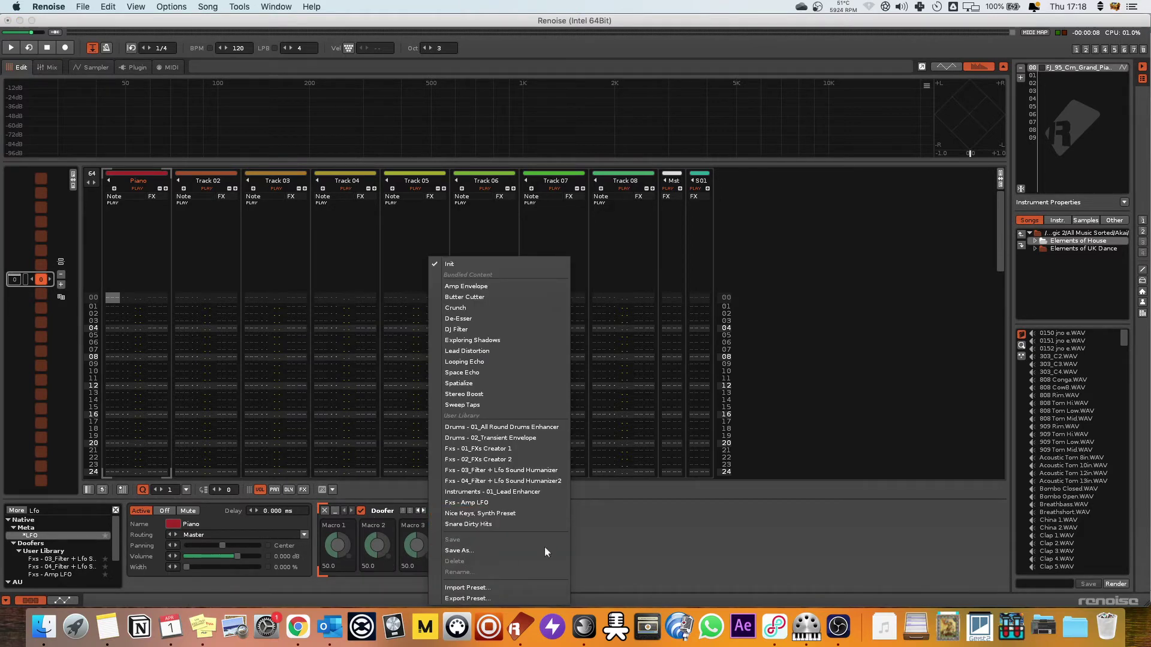
pyautogui.click(358, 545)
pyautogui.doubleClick(340, 526)
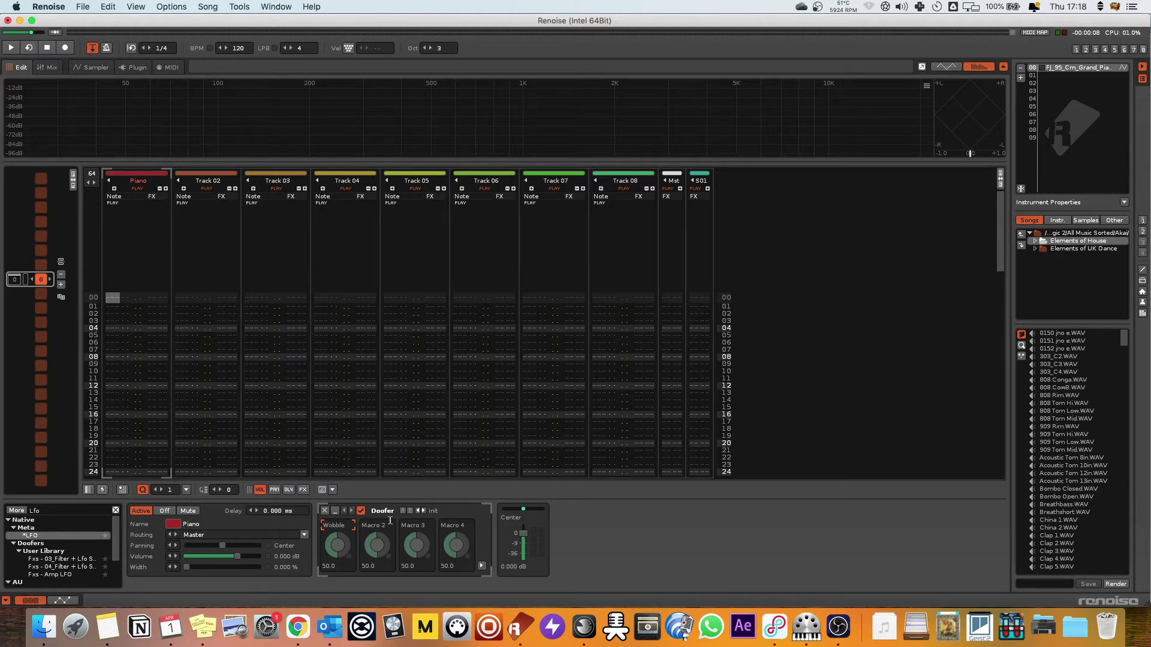
pyautogui.press('Return')
pyautogui.click(482, 567)
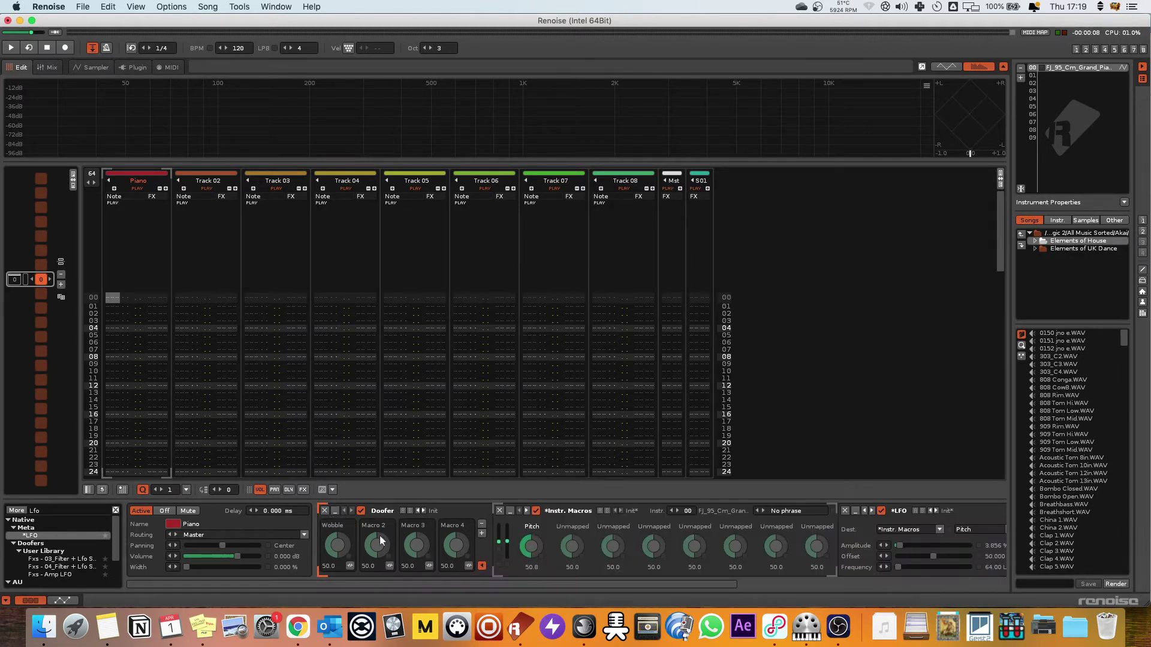
# Map the Wobble macro to the Amplitude parameter of the second LFO inside the Doofer.
pyautogui.click(350, 567)
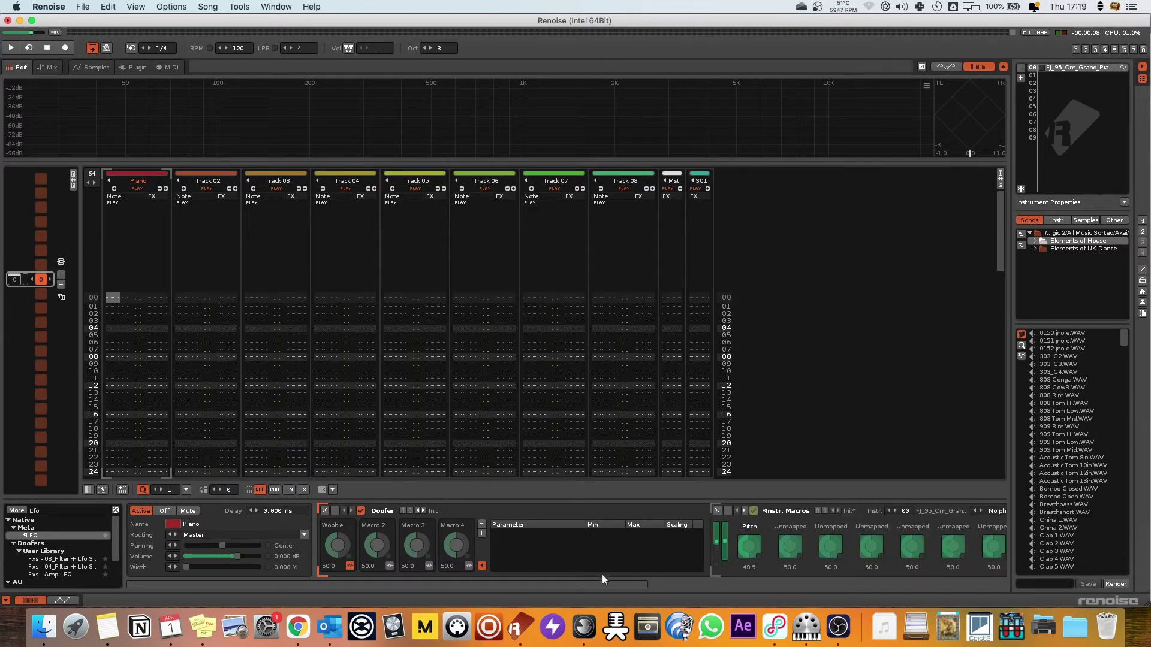
pyautogui.moveTo(602, 575); pyautogui.dragTo(884, 572)
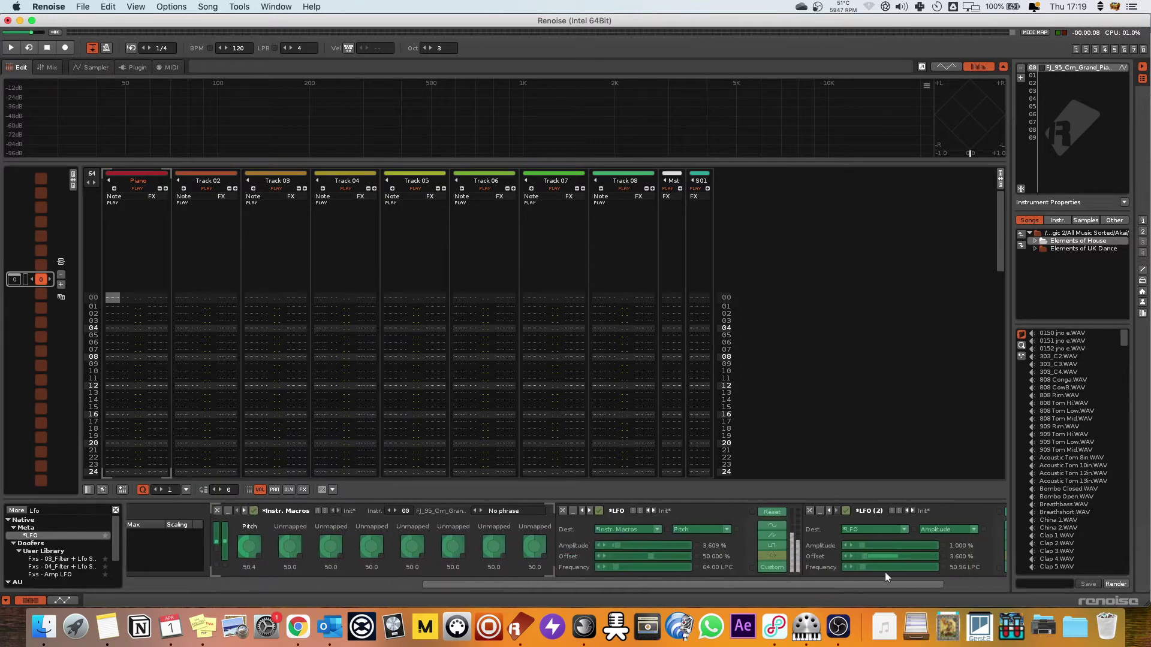
pyautogui.click(869, 545)
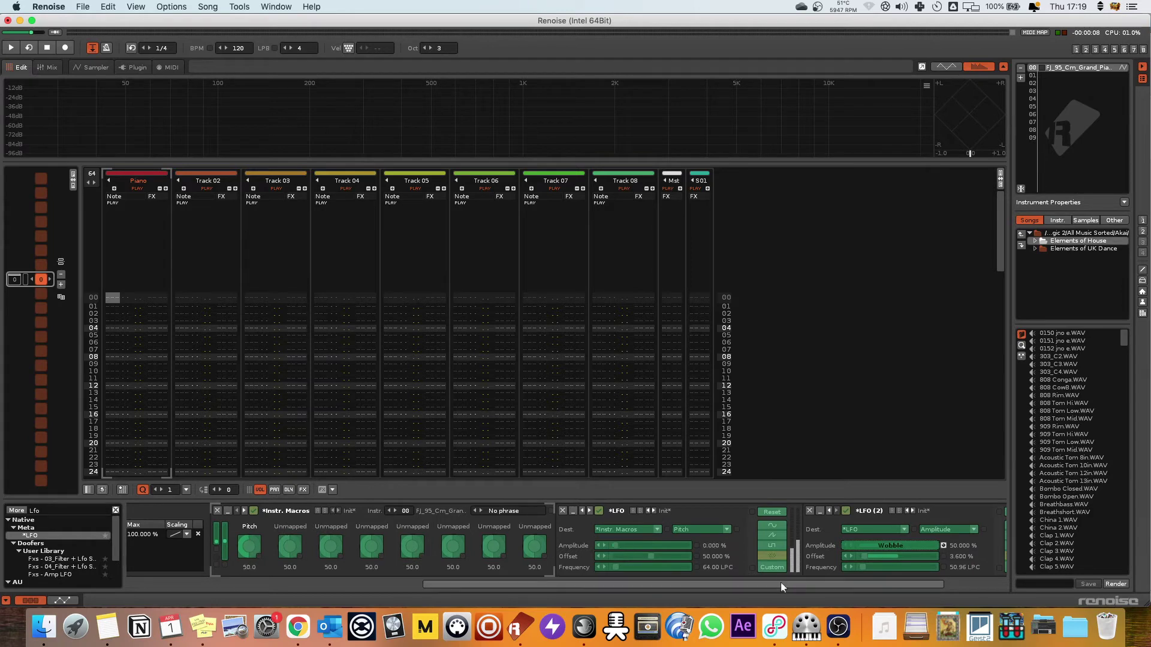
pyautogui.moveTo(781, 581); pyautogui.dragTo(509, 575)
pyautogui.click(206, 566)
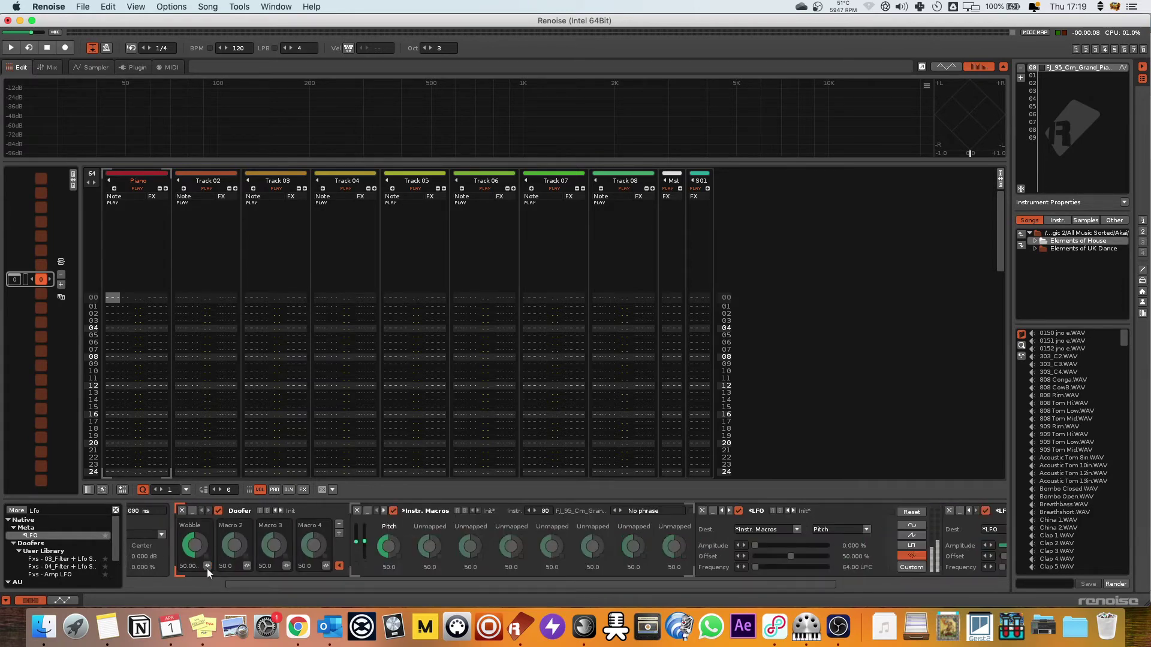
# Limit the Wobble macro's amplitude mapping to a maximum of 20 % and close the mapping list.
pyautogui.click(206, 566)
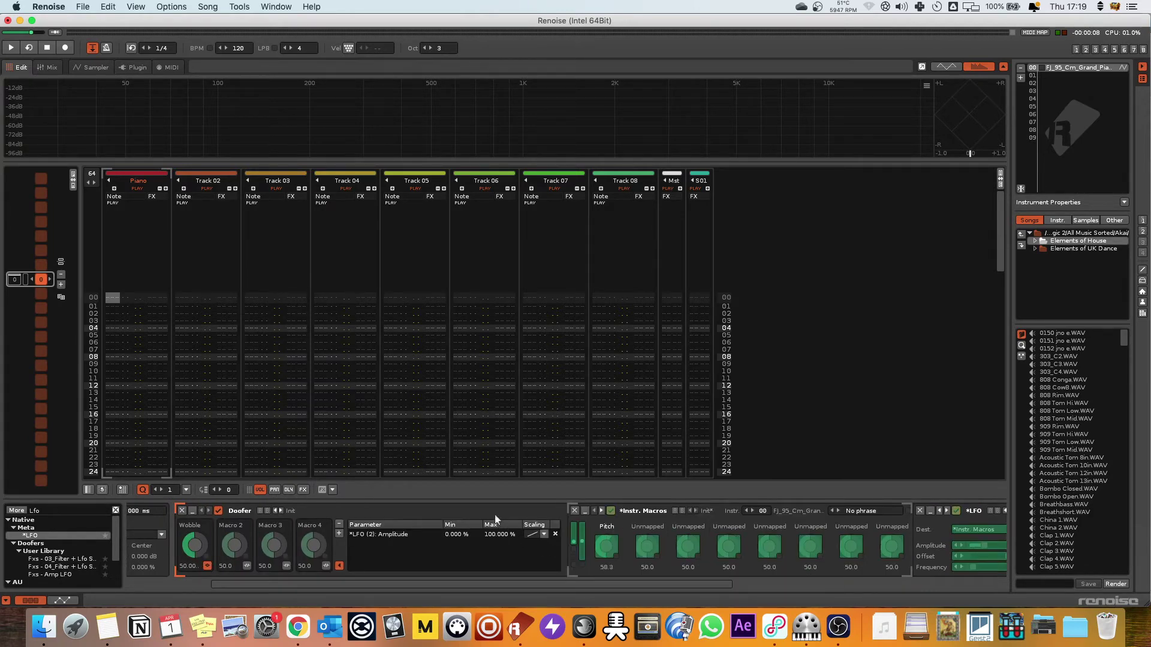
pyautogui.doubleClick(495, 539)
pyautogui.write('2')
pyautogui.click(208, 566)
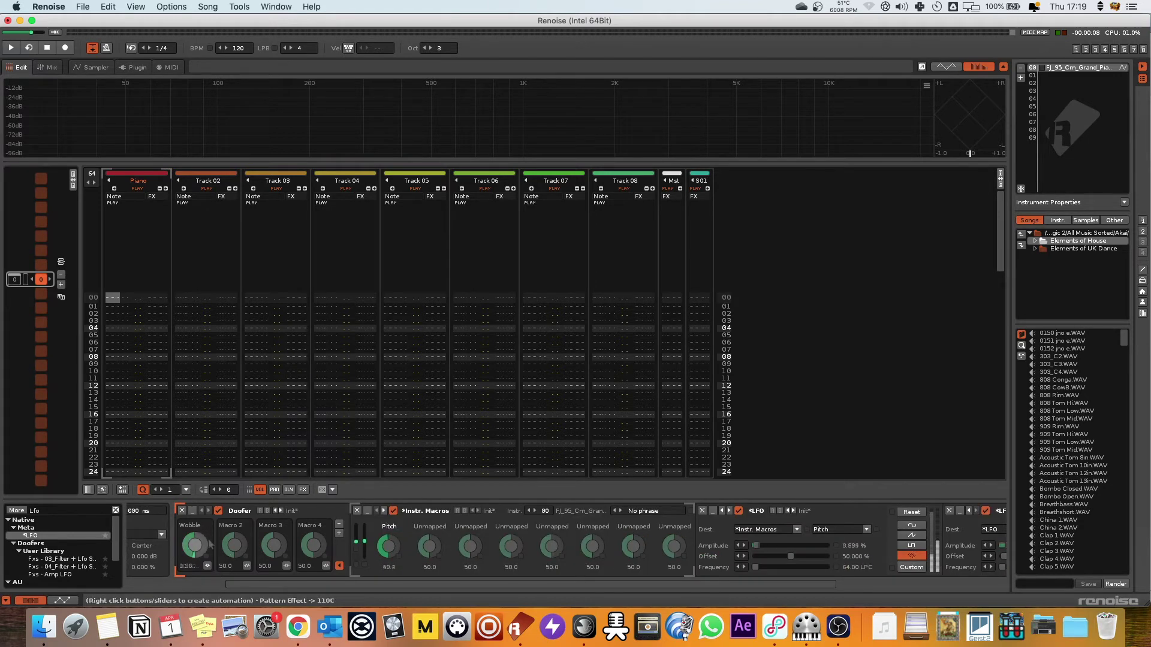
# Adjust the Wobble macro, trying about 19.68, recheck its mapping range, and settle the macro at about 3.12.
pyautogui.hscroll(2, 681, 584)
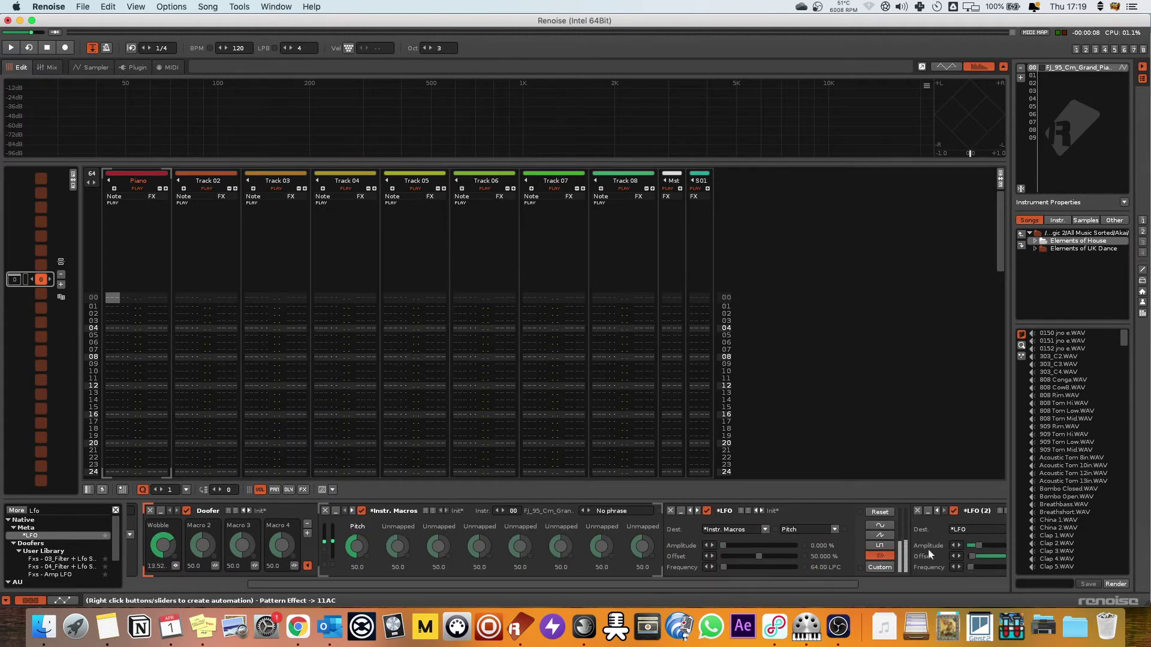
pyautogui.hscroll(-1, 690, 581)
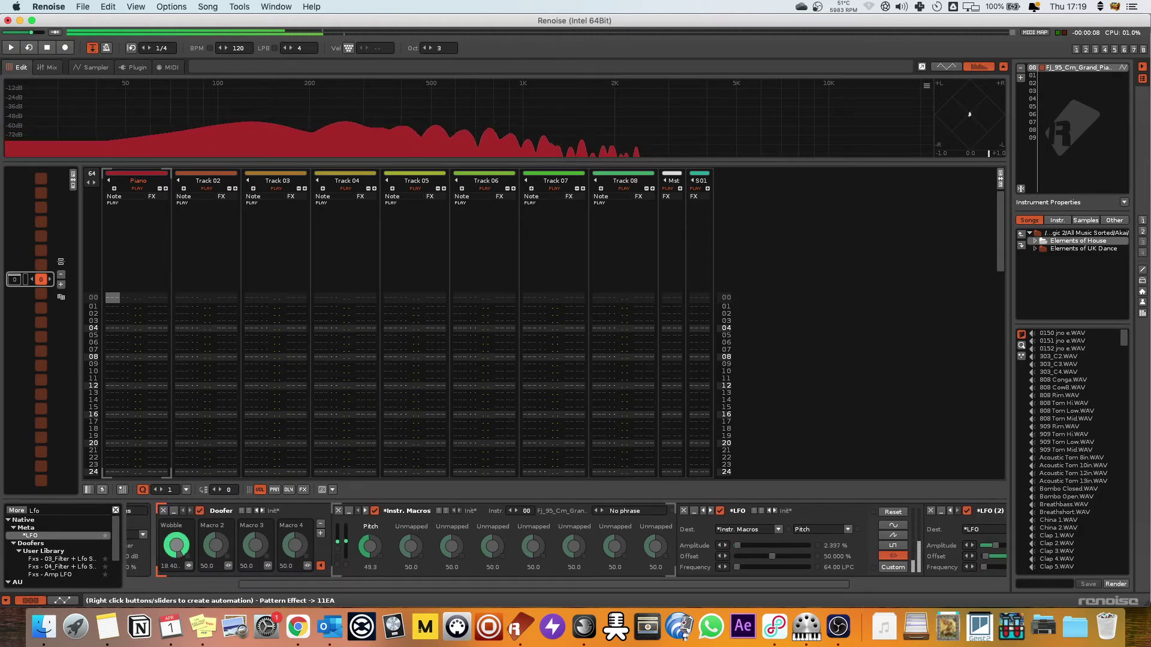
pyautogui.moveTo(180, 547); pyautogui.dragTo(180, 546)
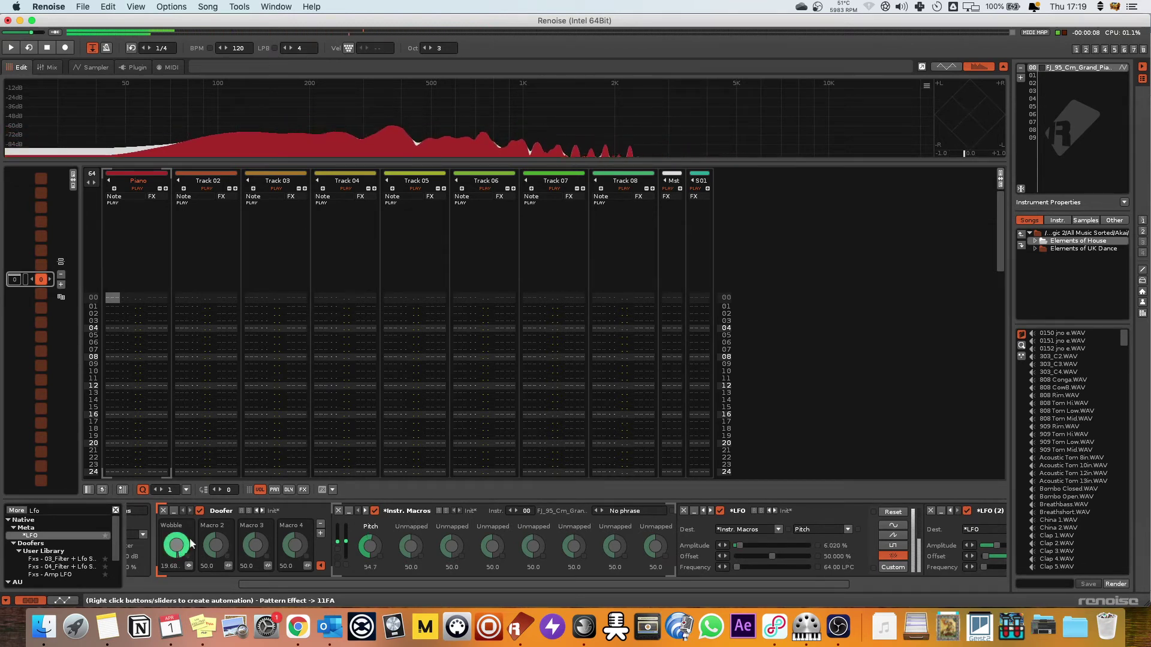
pyautogui.hscroll(-2, 264, 574)
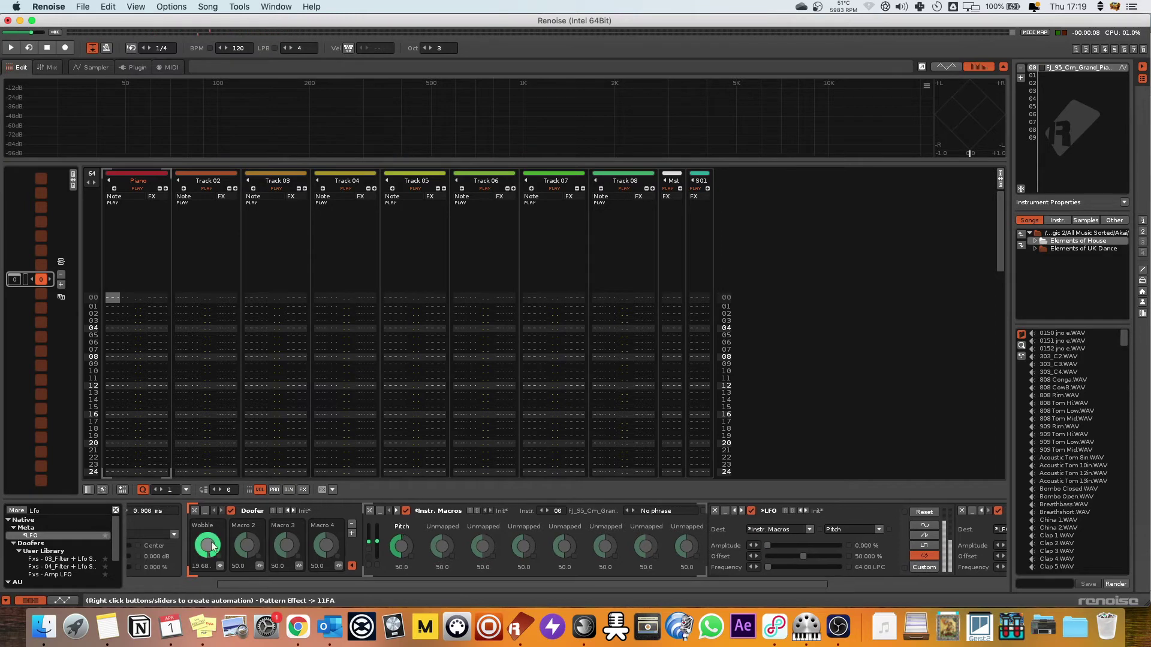
pyautogui.click(219, 565)
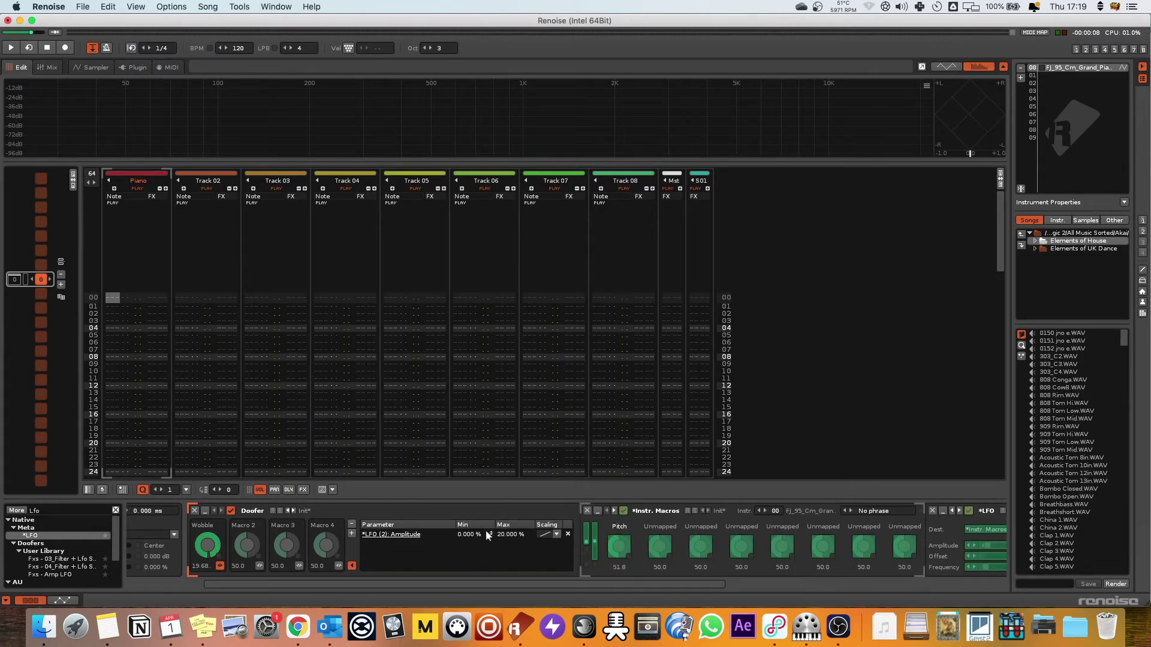
pyautogui.click(219, 566)
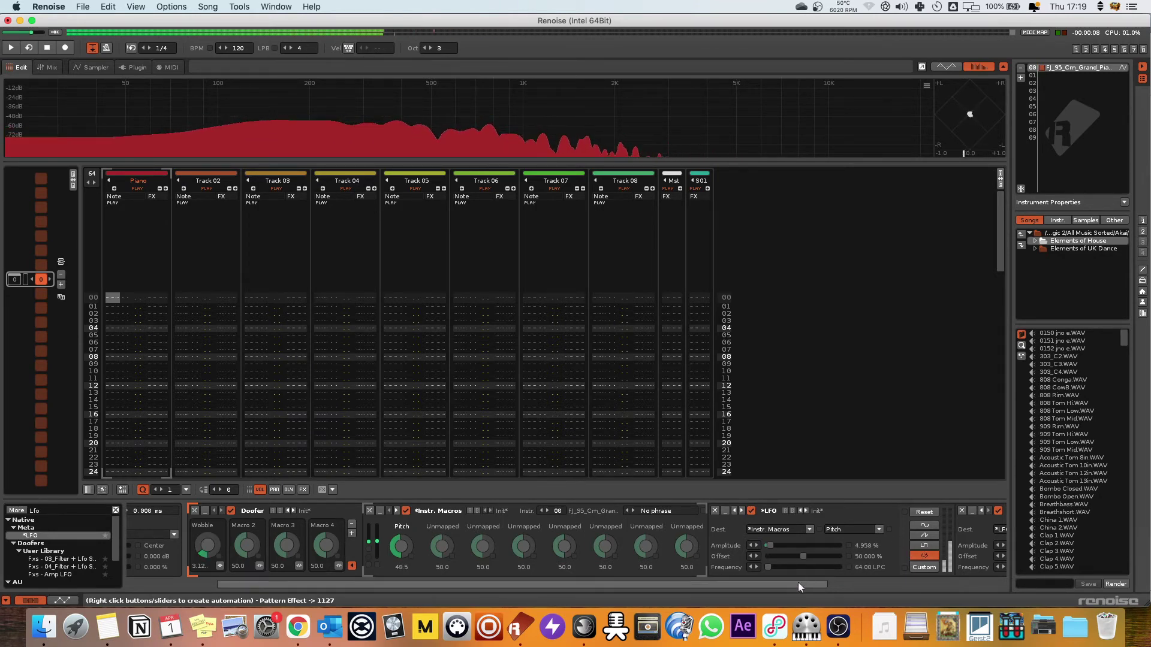
# Select the second LFO's Offset value inside the Doofer and map the Wobble macro to that Offset parameter as well.
pyautogui.moveTo(797, 581); pyautogui.dragTo(829, 581)
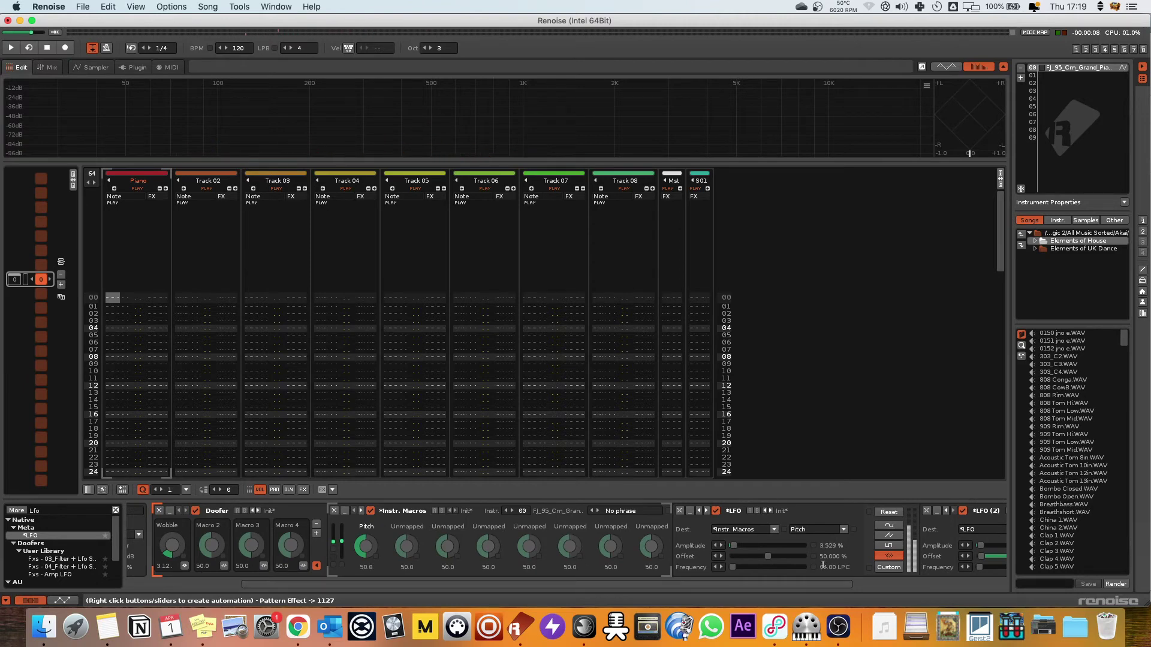
pyautogui.moveTo(719, 579); pyautogui.dragTo(867, 585)
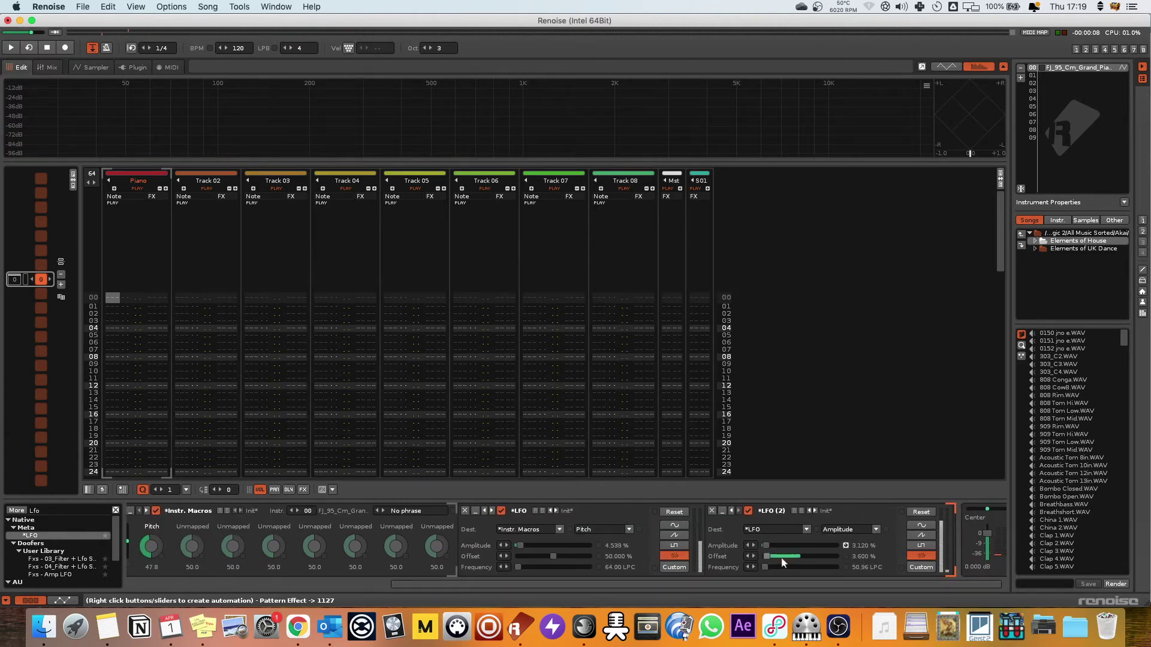
pyautogui.doubleClick(867, 557)
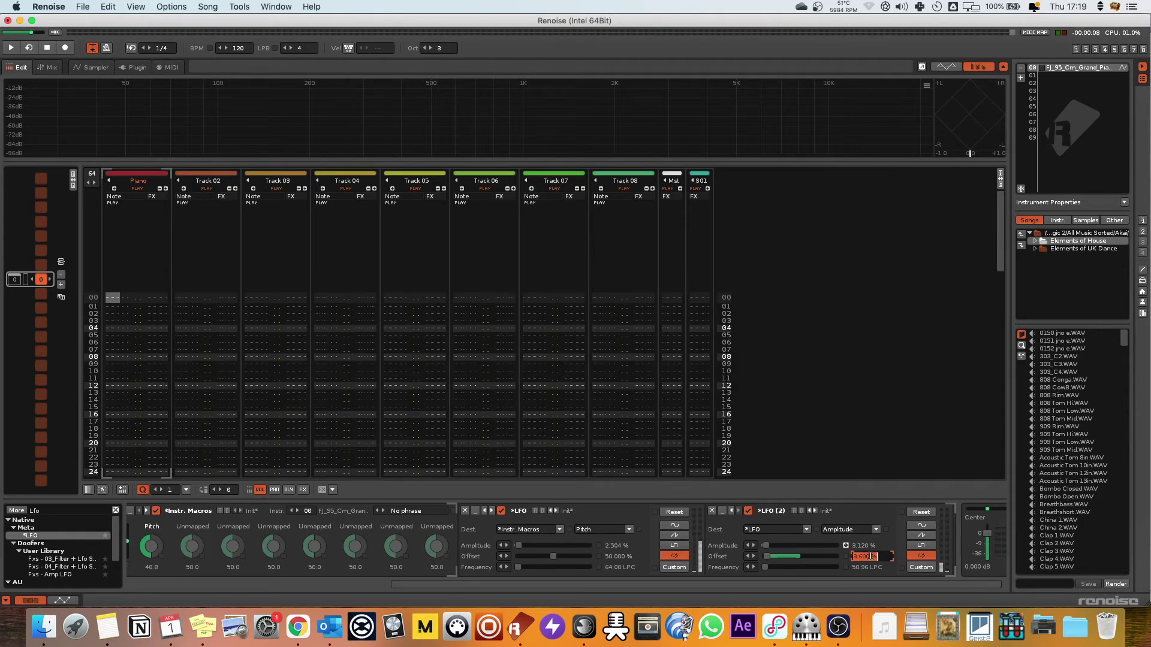
pyautogui.write('2.8')
pyautogui.press('Return')
pyautogui.moveTo(766, 556); pyautogui.dragTo(497, 581)
pyautogui.click(811, 585)
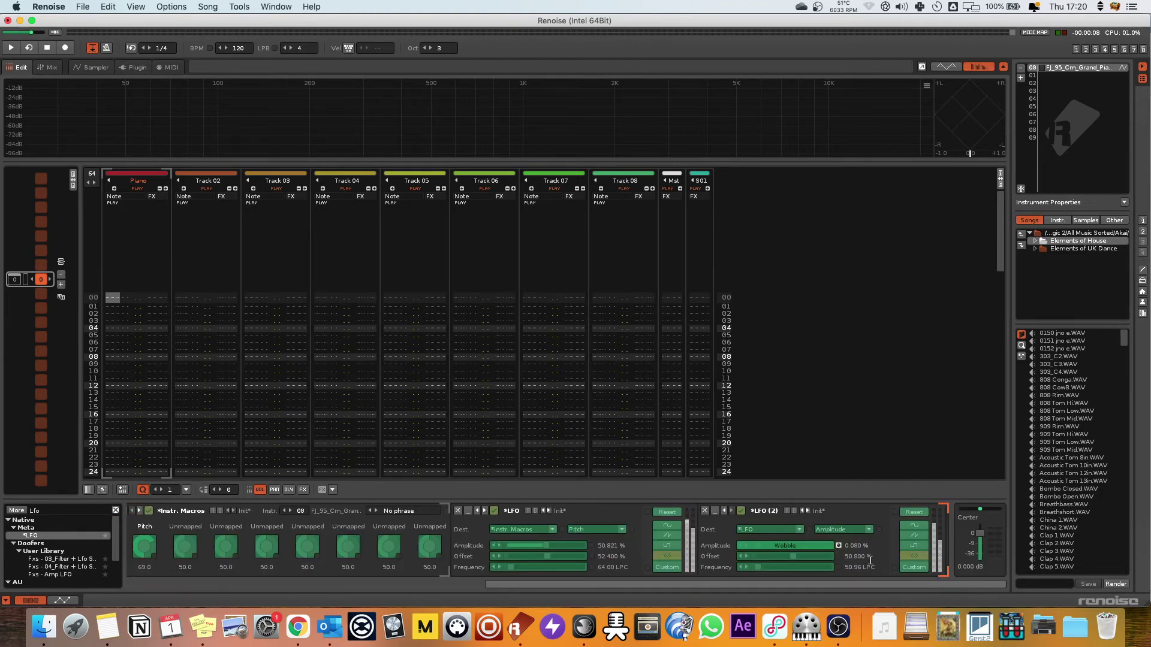
# Limit the Wobble macro's mapping of the second LFO's Offset to a maximum of 3.6 %.
pyautogui.moveTo(767, 588); pyautogui.dragTo(571, 585)
pyautogui.doubleClick(371, 545)
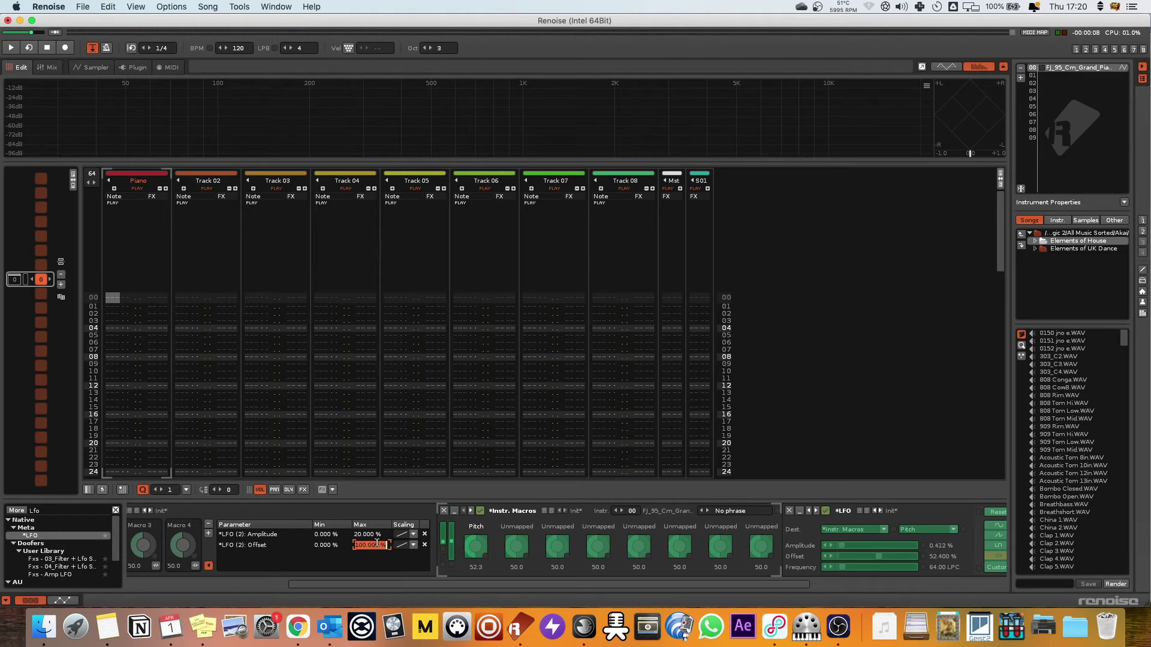
pyautogui.press('BackSpace')
pyautogui.press('Return')
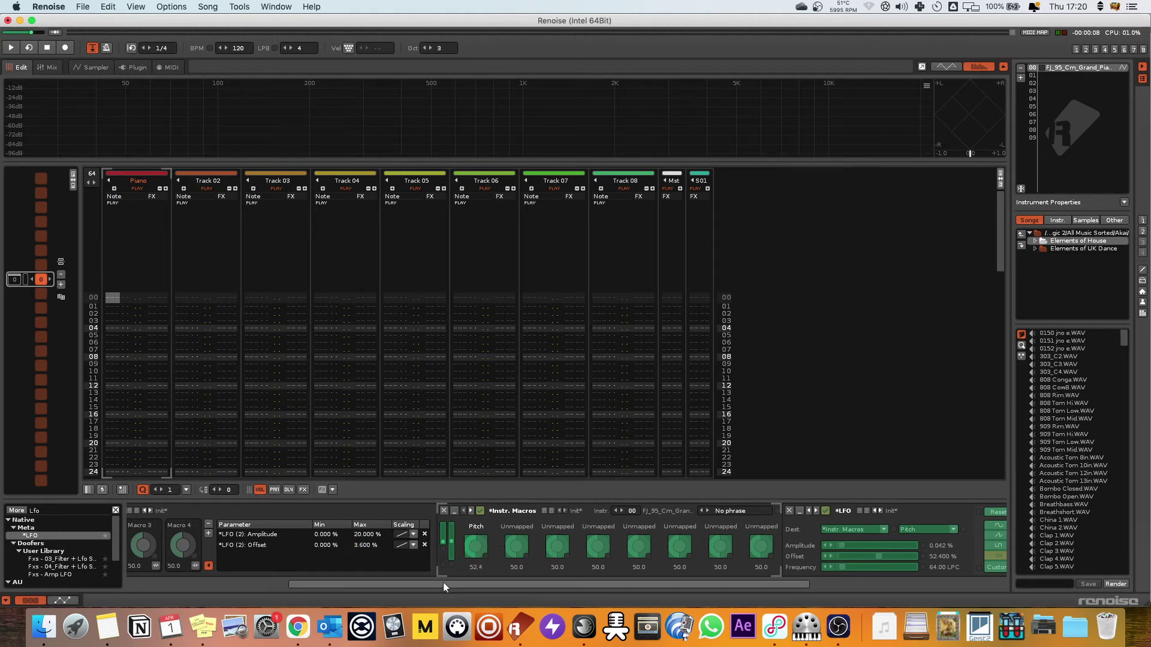
# Close the Wobble mapping list and reset the first LFO's Offset to 50 %.
pyautogui.hscroll(-5, 232, 571)
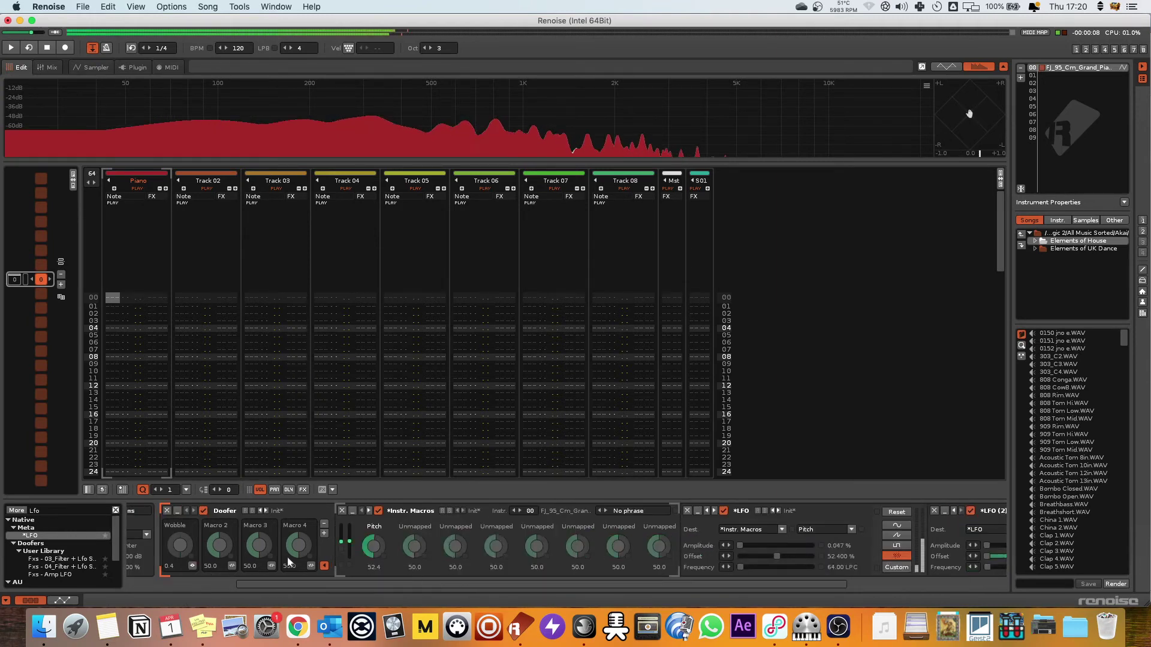
pyautogui.hscroll(3, 821, 582)
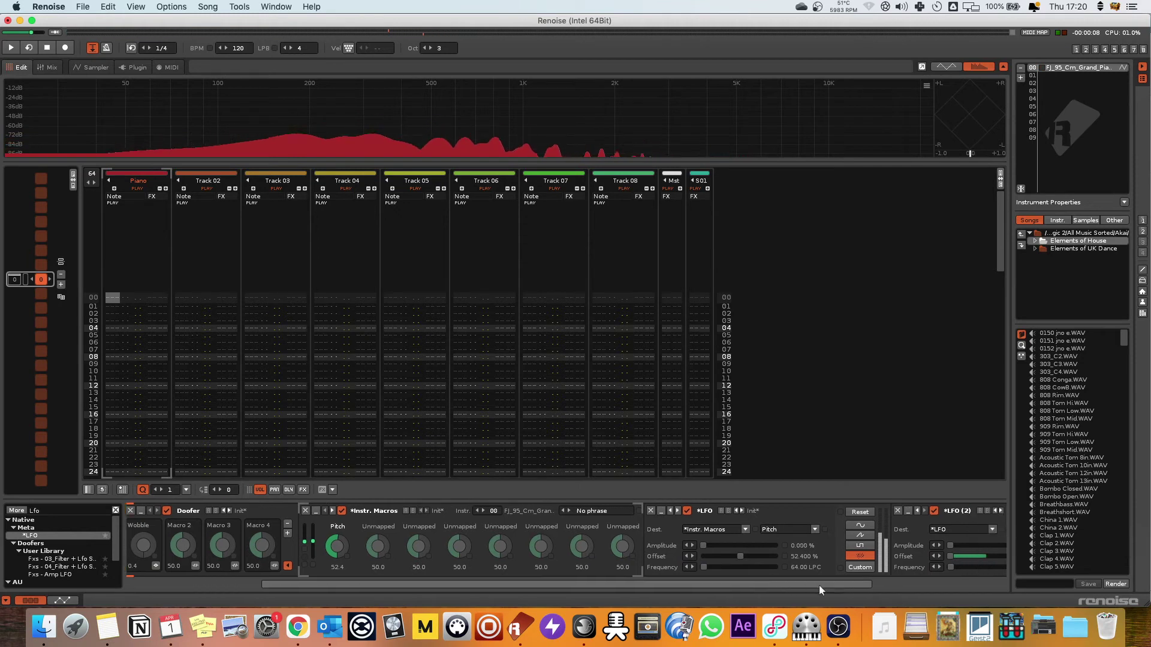
pyautogui.doubleClick(765, 557)
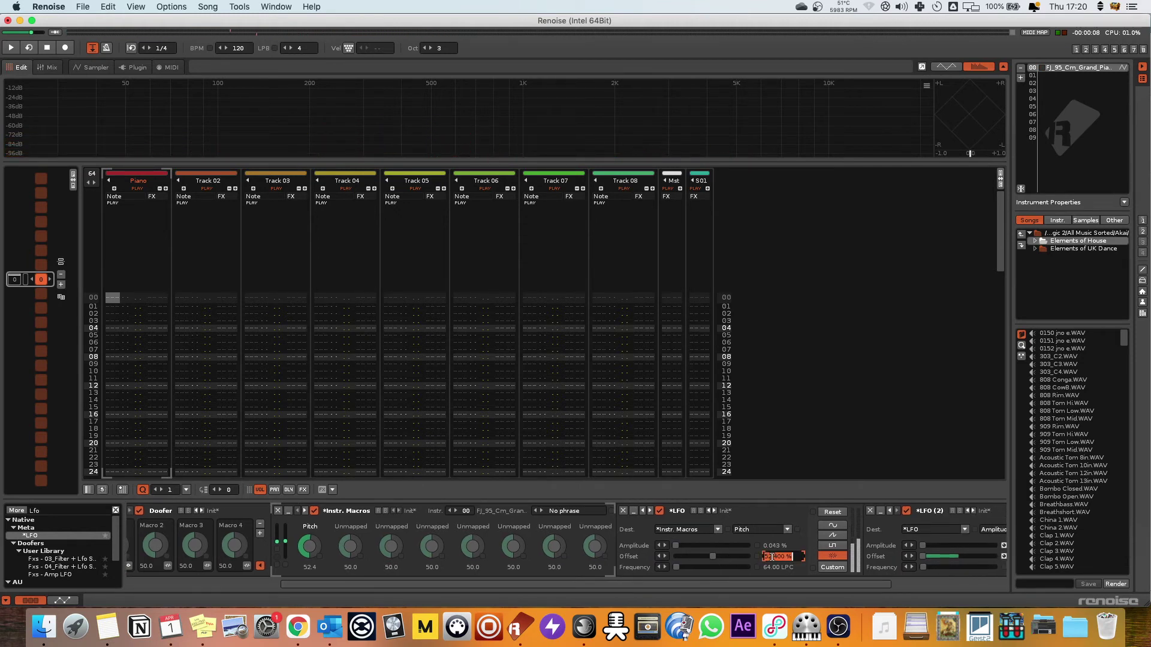
pyautogui.press('Return')
pyautogui.hscroll(-3, 379, 581)
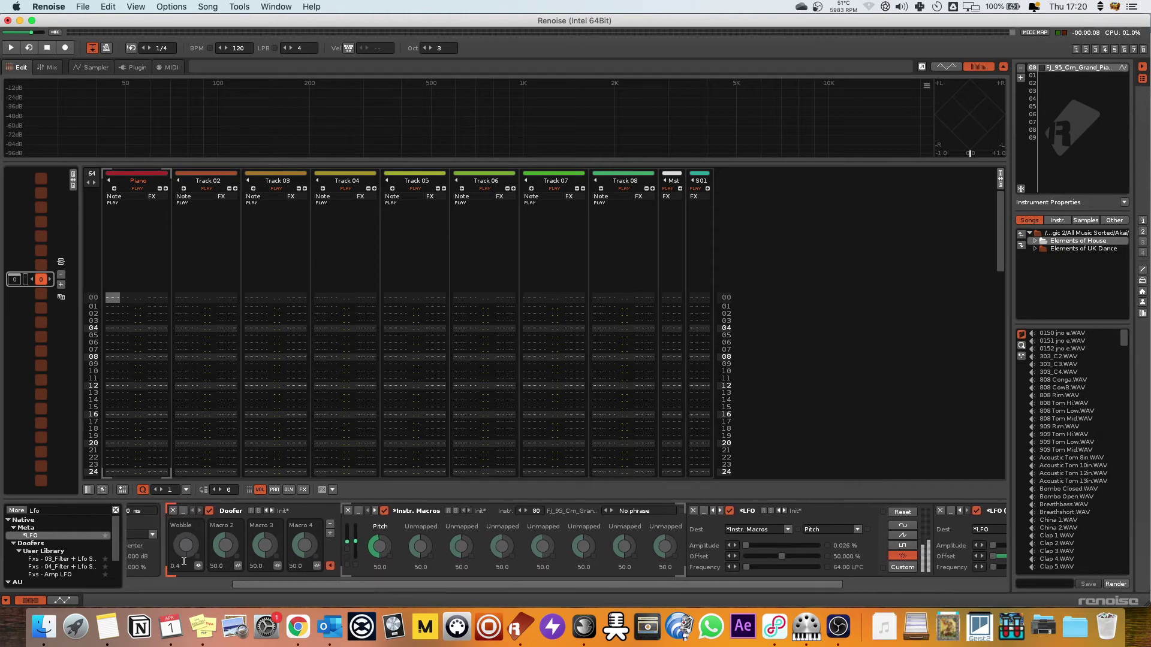
# Audition the piano with the Wobble macro at 0, about 52.8 and about 16.4, and settle it at about 18.8.
pyautogui.moveTo(184, 561); pyautogui.dragTo(184, 569)
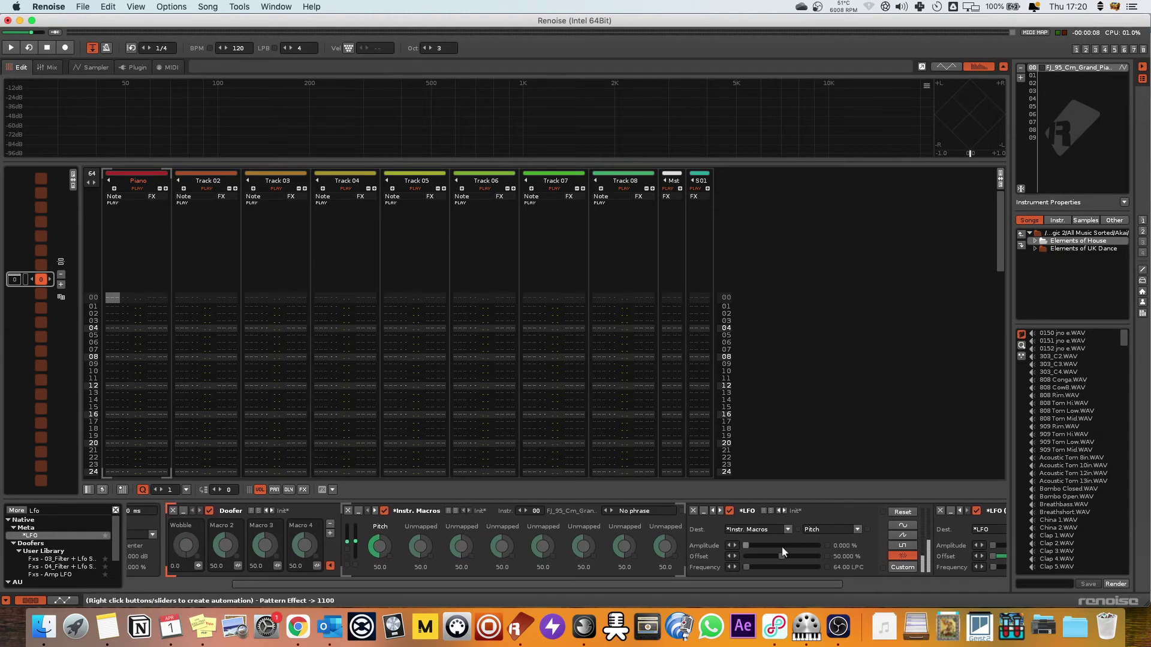
pyautogui.press('q')
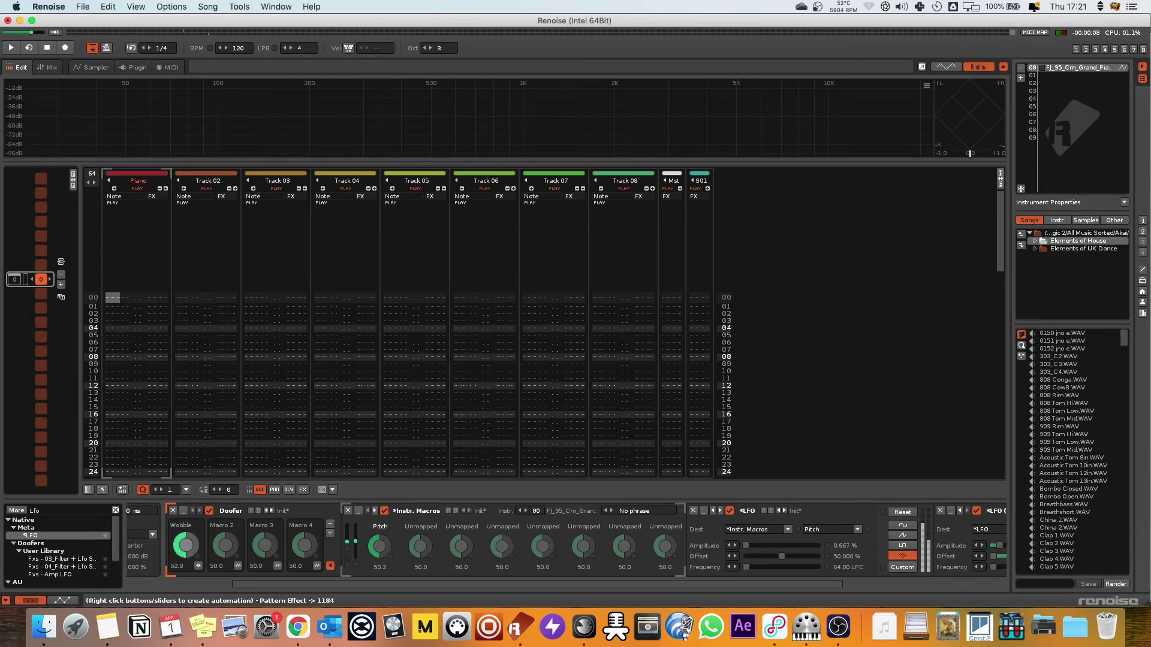
pyautogui.moveTo(835, 546); pyautogui.dragTo(834, 541)
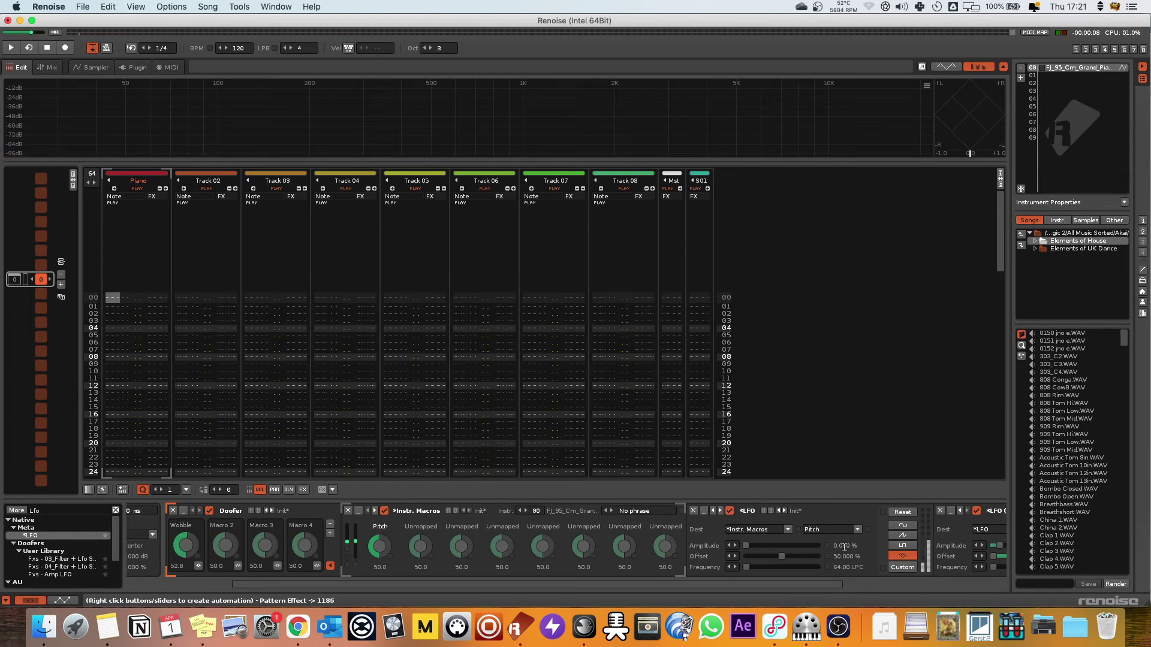
pyautogui.moveTo(847, 545); pyautogui.dragTo(847, 560)
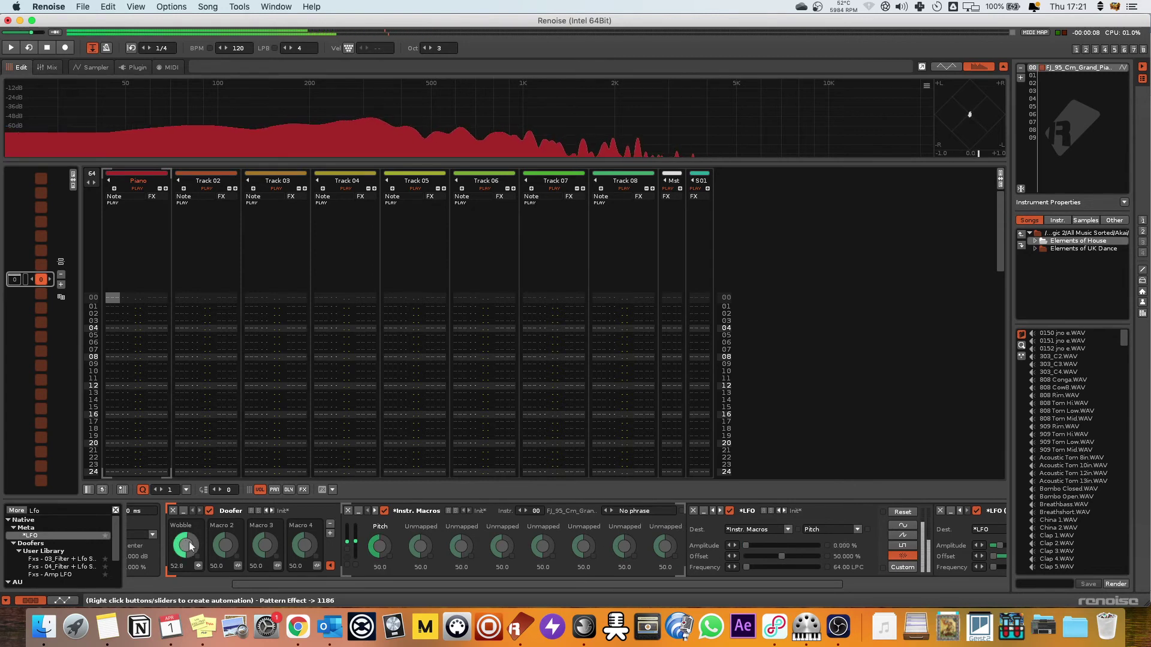
pyautogui.moveTo(185, 545); pyautogui.dragTo(186, 570)
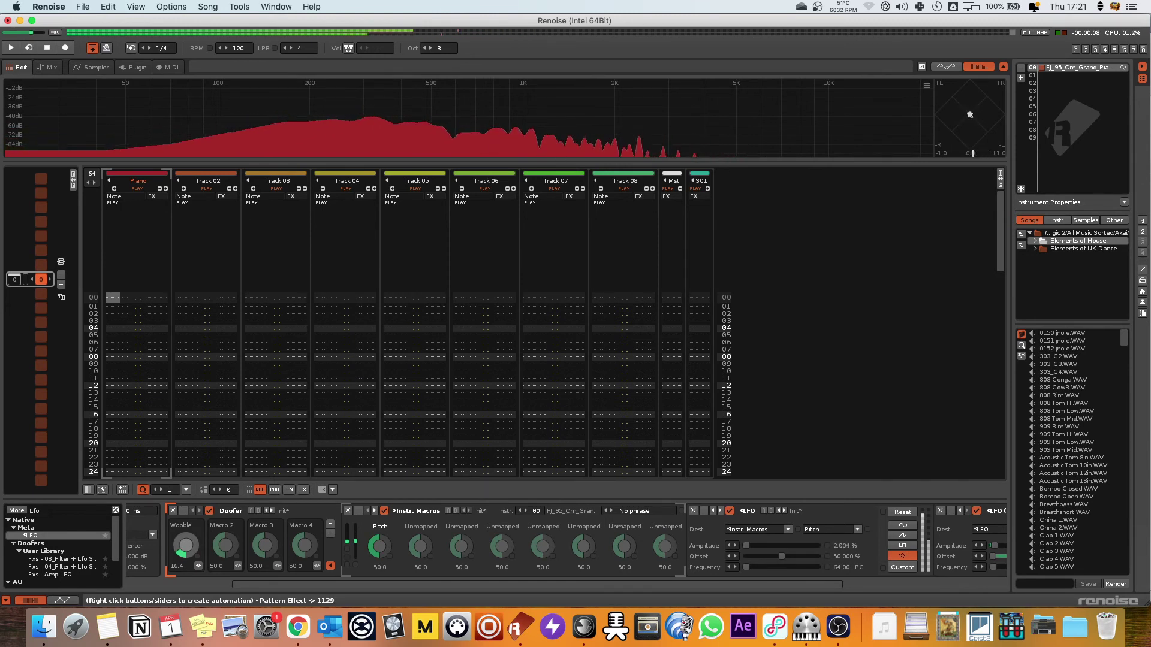
pyautogui.moveTo(186, 546); pyautogui.dragTo(186, 543)
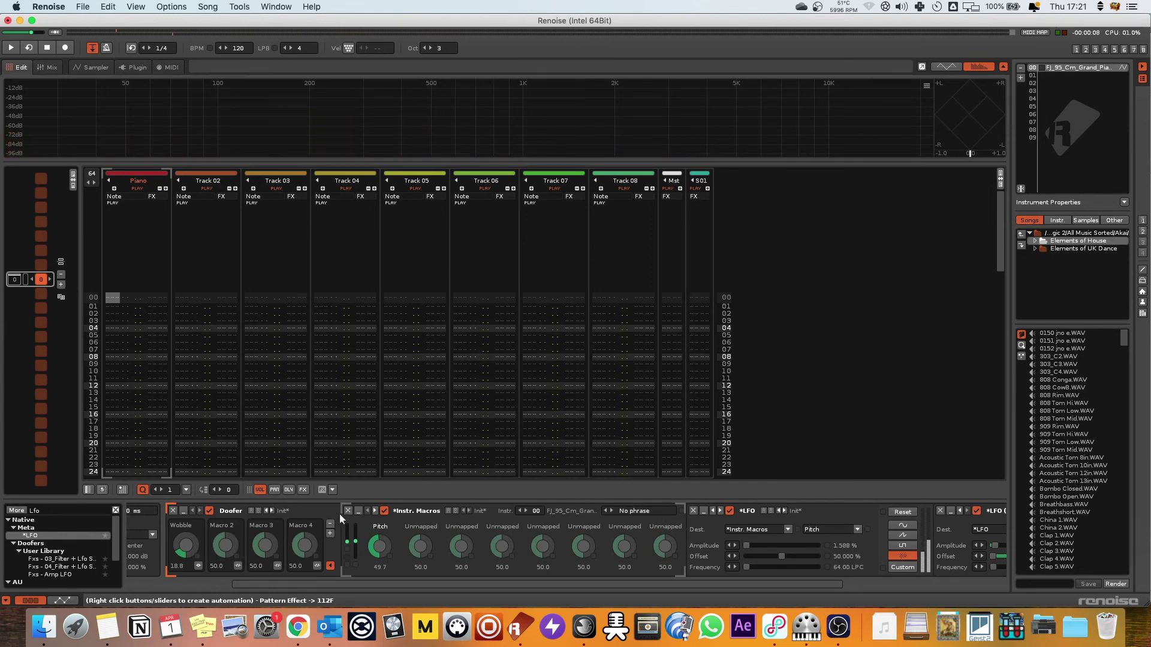
# Hide the Doofer's inner devices, check the instrument's pitch modulation in the Sampler, and return to the pattern editor.
pyautogui.click(330, 566)
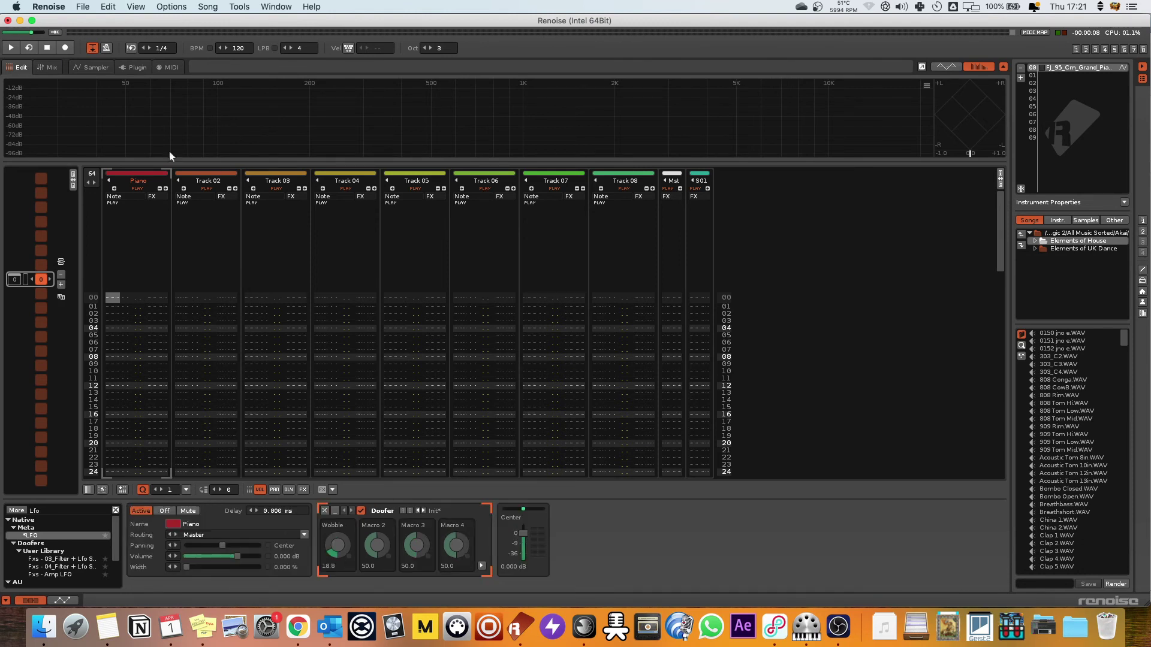
pyautogui.click(95, 68)
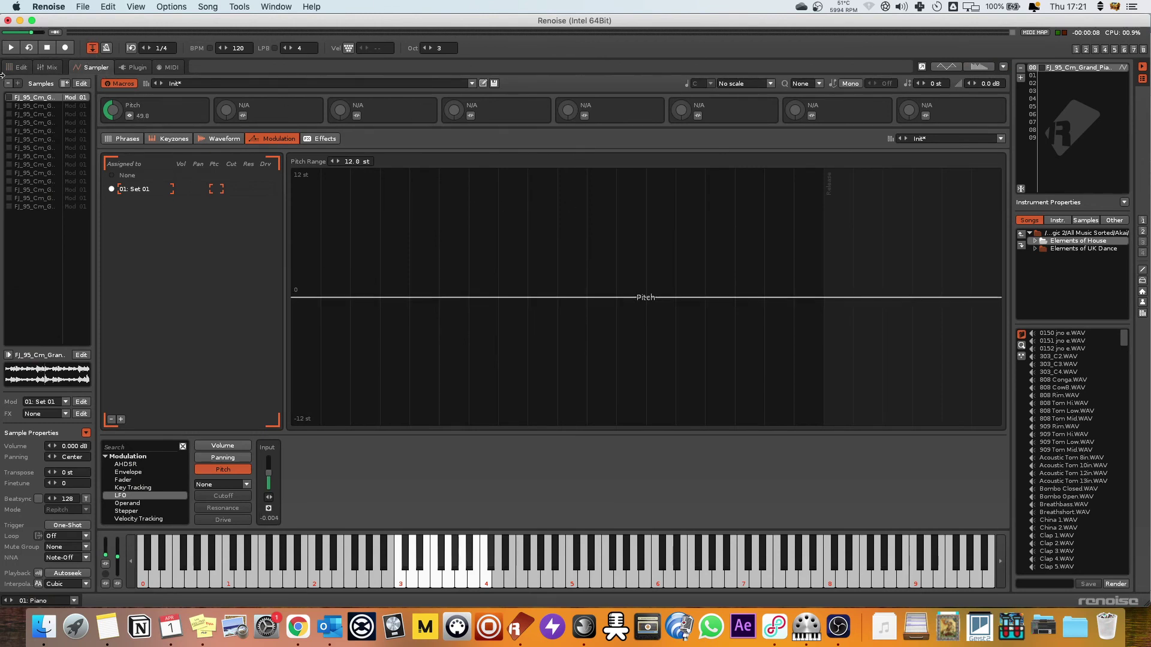
pyautogui.click(20, 68)
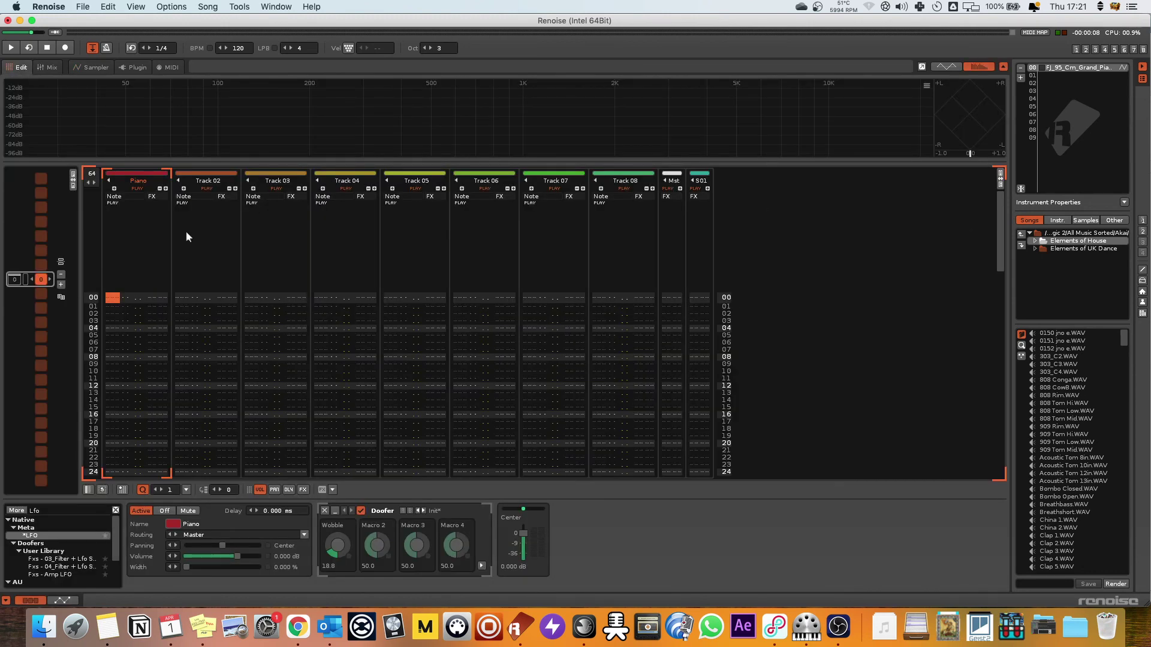